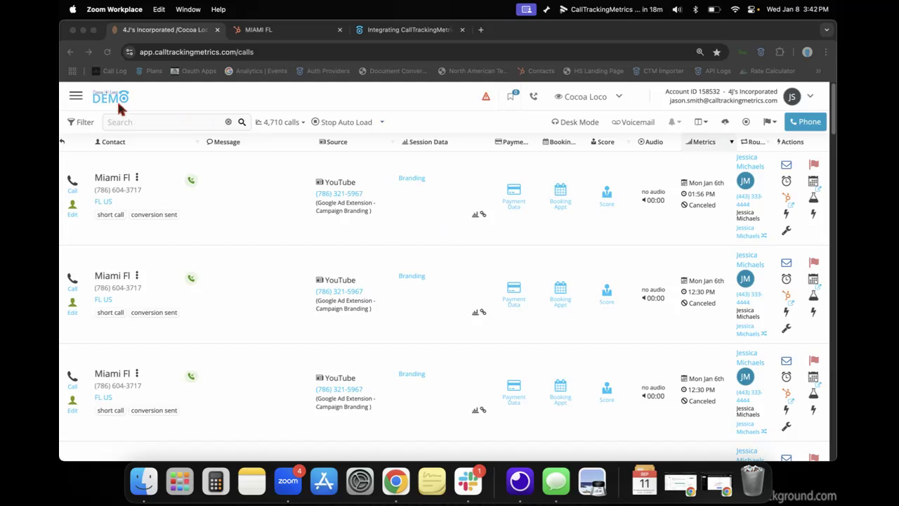
Open the Tracking Code page to view the script that goes on the website.
left_click(76, 99)
left_click(76, 98)
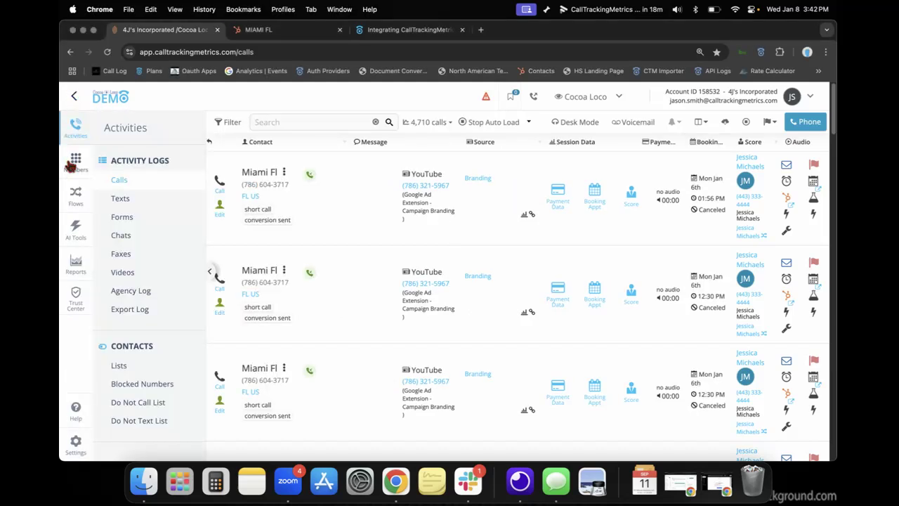
left_click(74, 161)
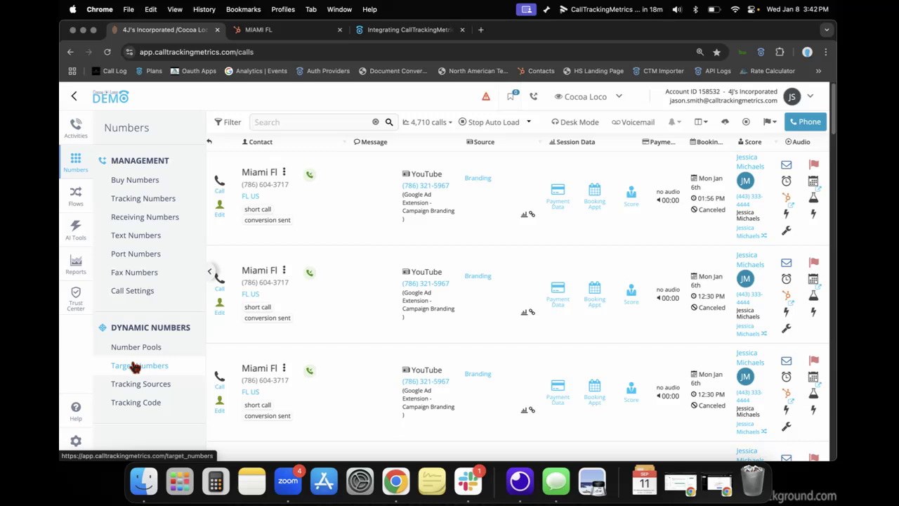
left_click(131, 403)
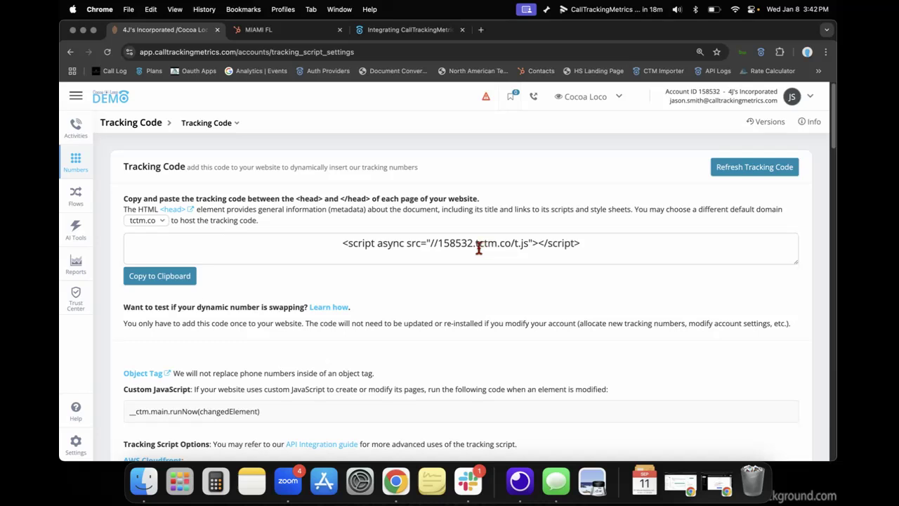
Review the list of tracking numbers with their sources and routing, and return to the Calls activity log.
left_click(78, 163)
left_click(139, 202)
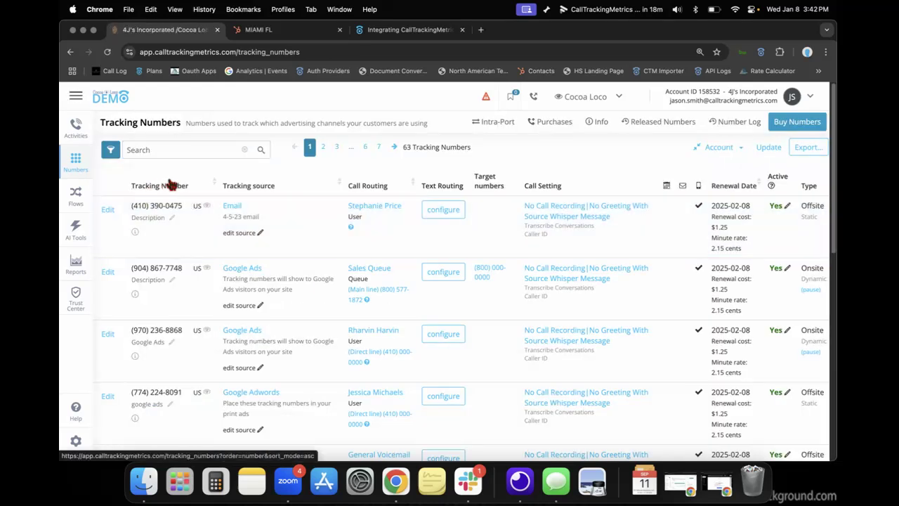
scroll(235, 232, "down", 1)
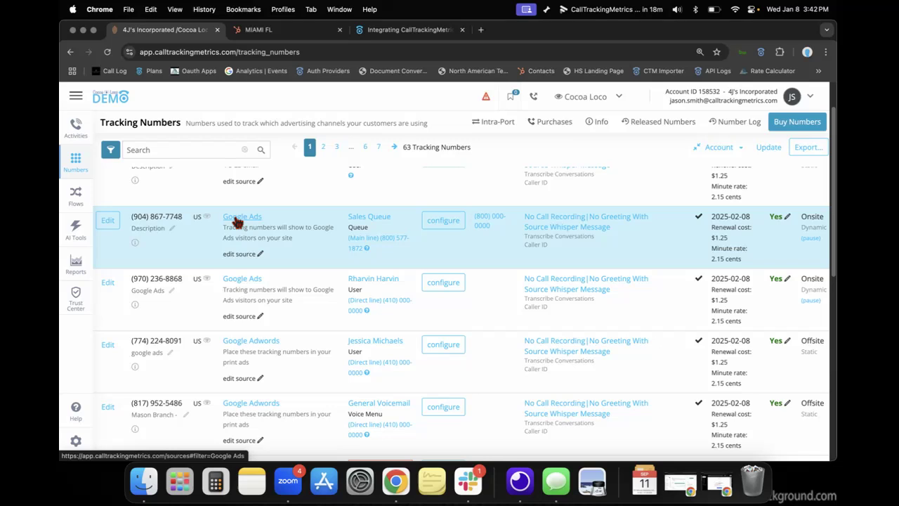
scroll(351, 217, "up", 2)
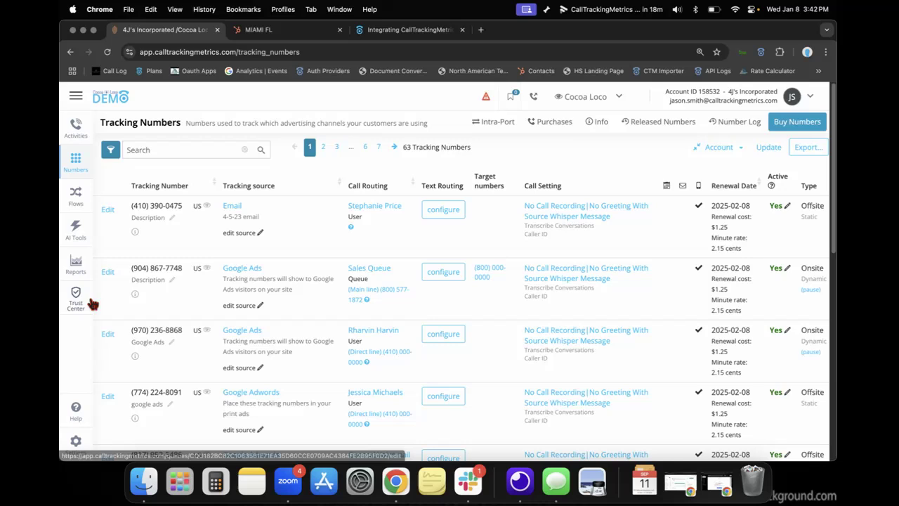
scroll(163, 276, "down", 1)
scroll(163, 275, "down", 1)
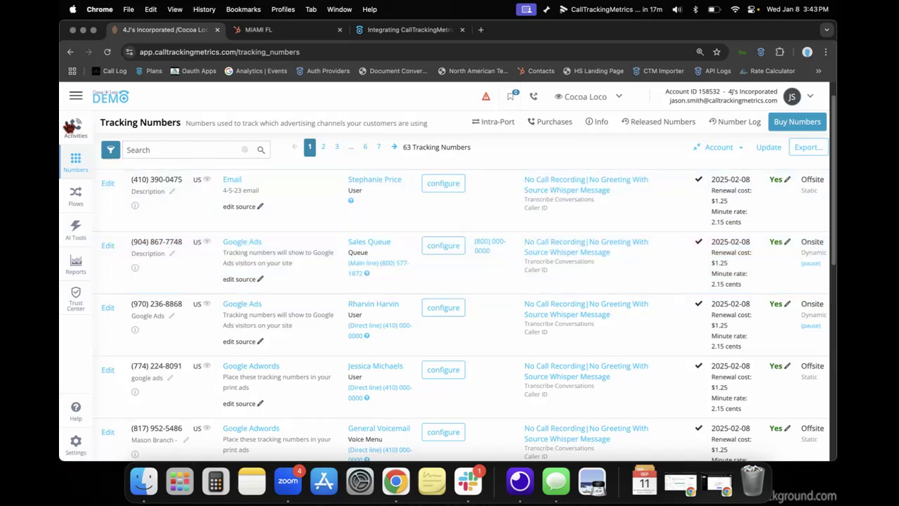
mouse_move(75, 127)
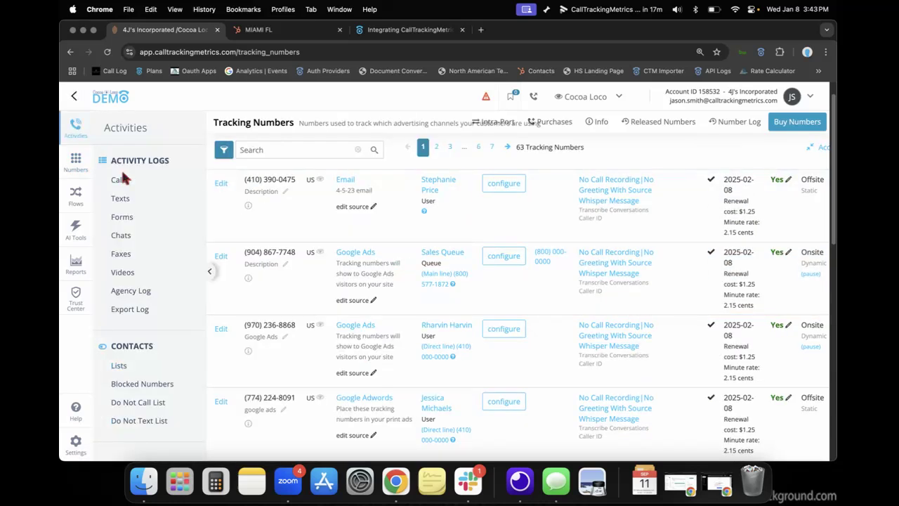
left_click(125, 181)
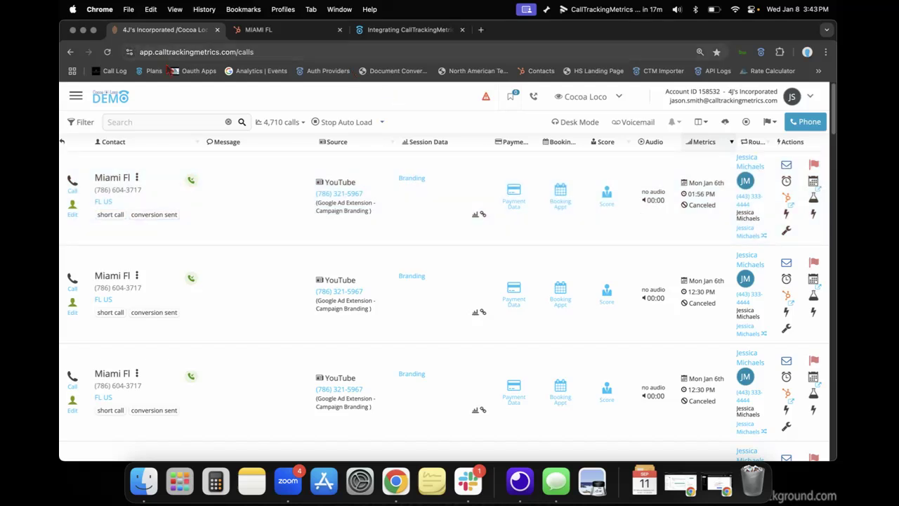
Open the settings of the HubSpot integration from the account's integrations page.
left_click(76, 96)
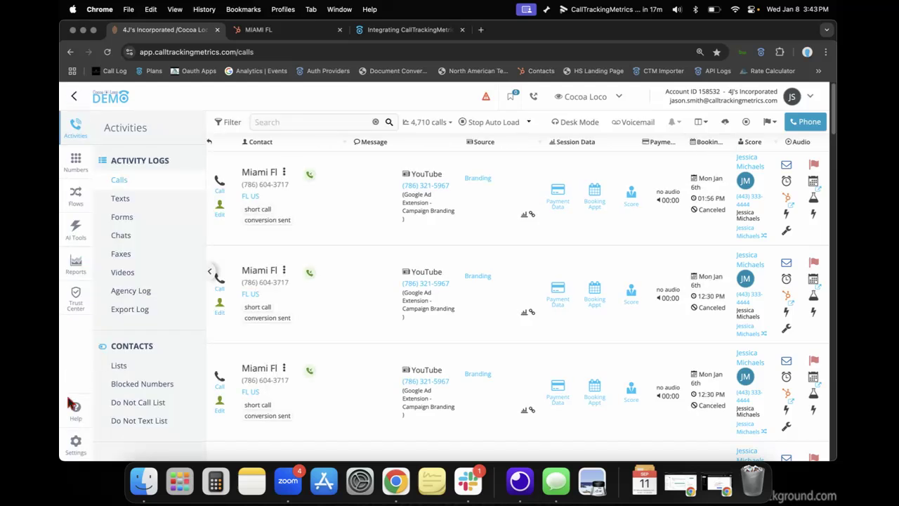
left_click(73, 444)
left_click(134, 405)
scroll(257, 281, "down", 3)
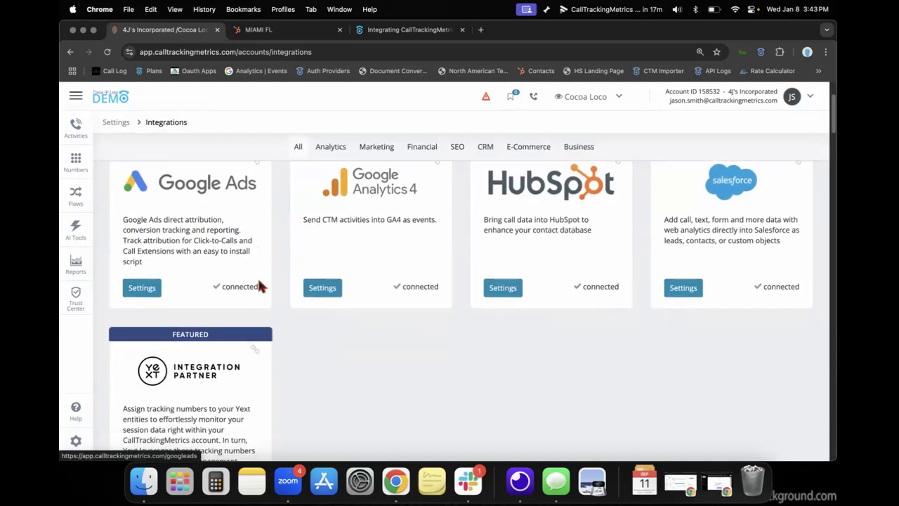
left_click(496, 289)
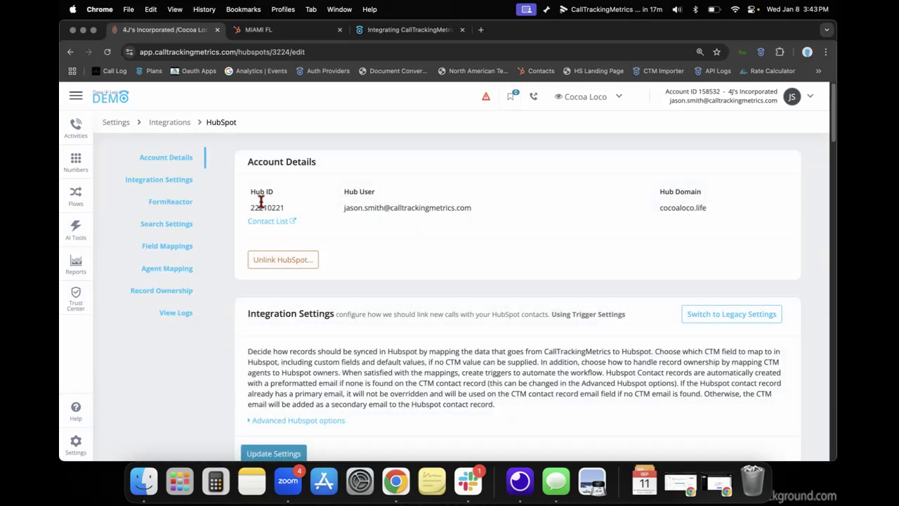
Examine the HubSpot FormReactor and Search Settings sections, including the action choices for the Phone search field.
scroll(610, 204, "down", 5)
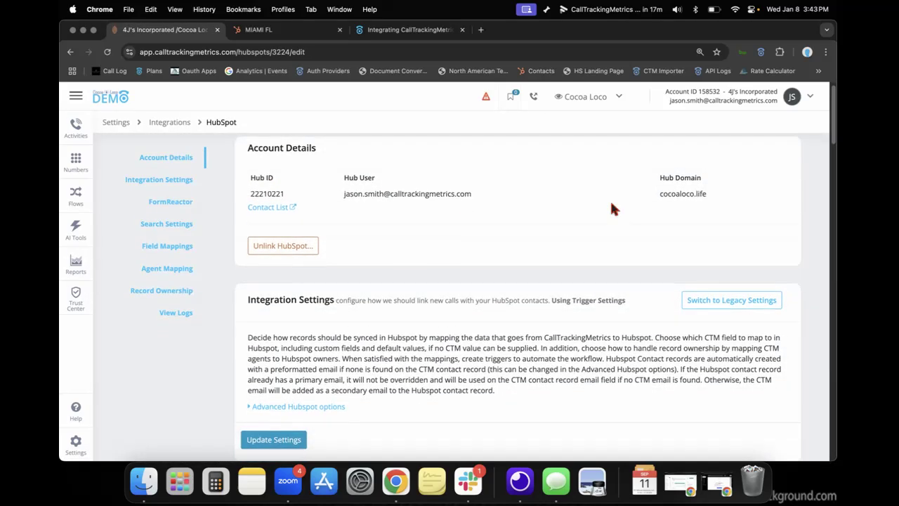
scroll(610, 209, "down", 5)
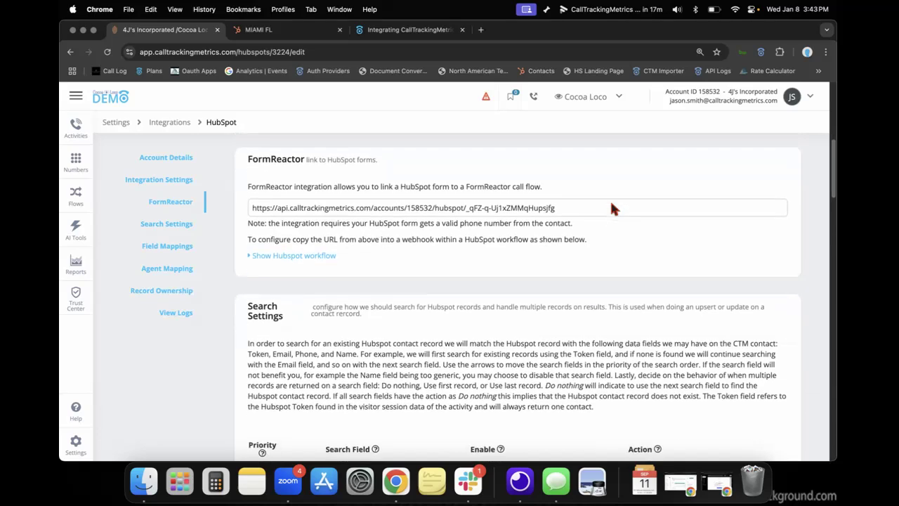
scroll(609, 200, "down", 1)
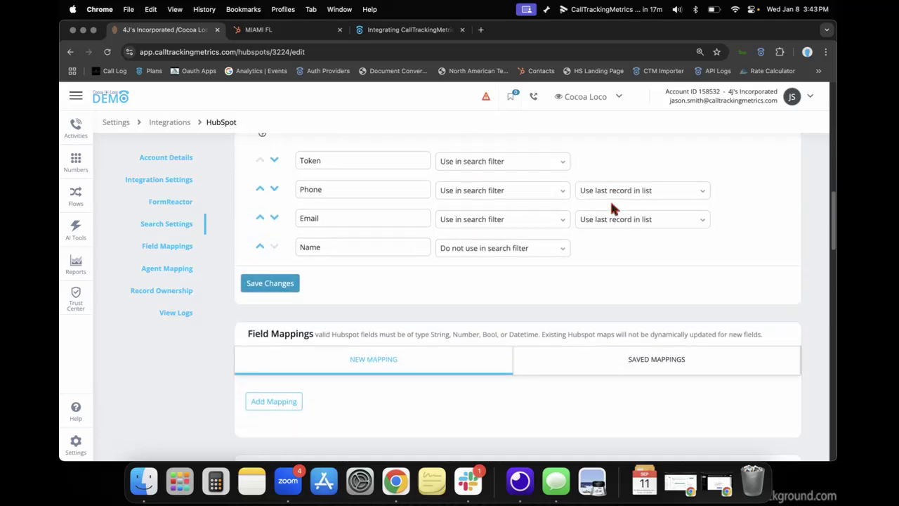
scroll(611, 209, "up", 1)
scroll(609, 209, "down", 1)
scroll(610, 206, "up", 3)
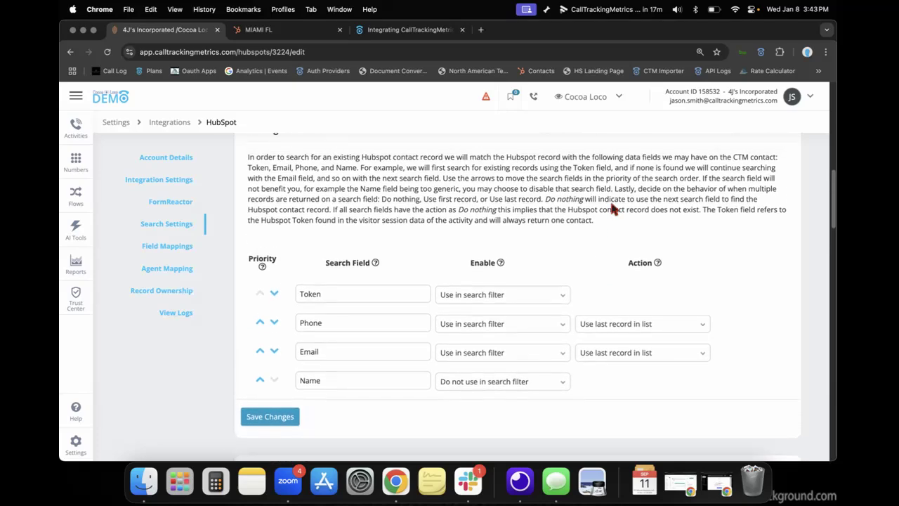
scroll(613, 209, "down", 1)
scroll(611, 209, "down", 1)
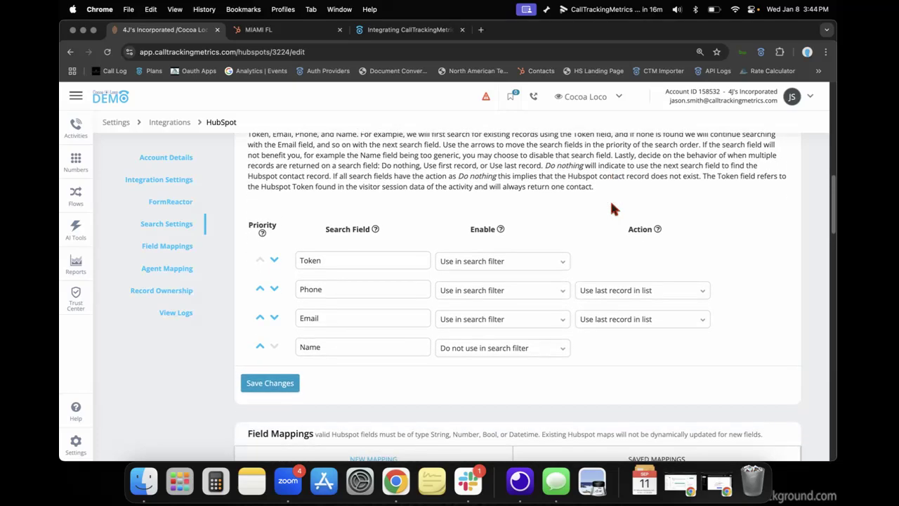
scroll(611, 208, "down", 1)
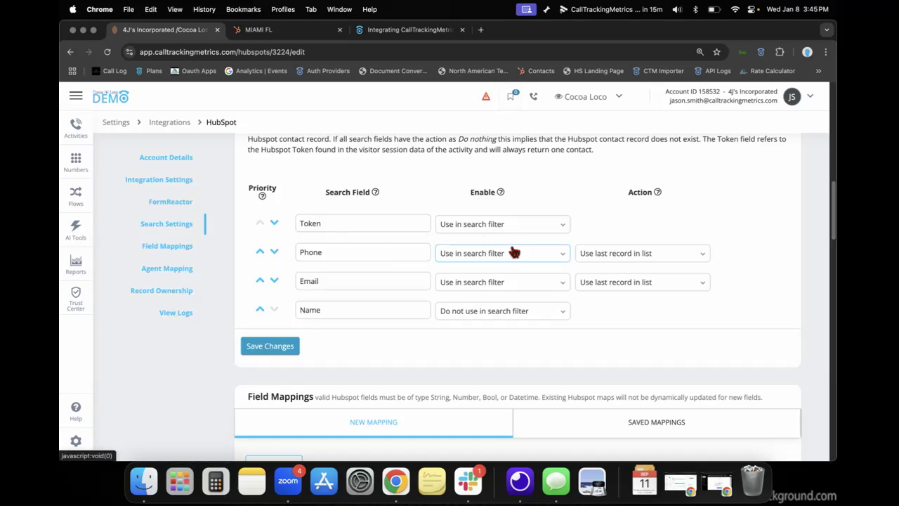
left_click(606, 257)
left_click(608, 257)
Display the saved mappings in the HubSpot Field Mappings section.
scroll(608, 257, "down", 2)
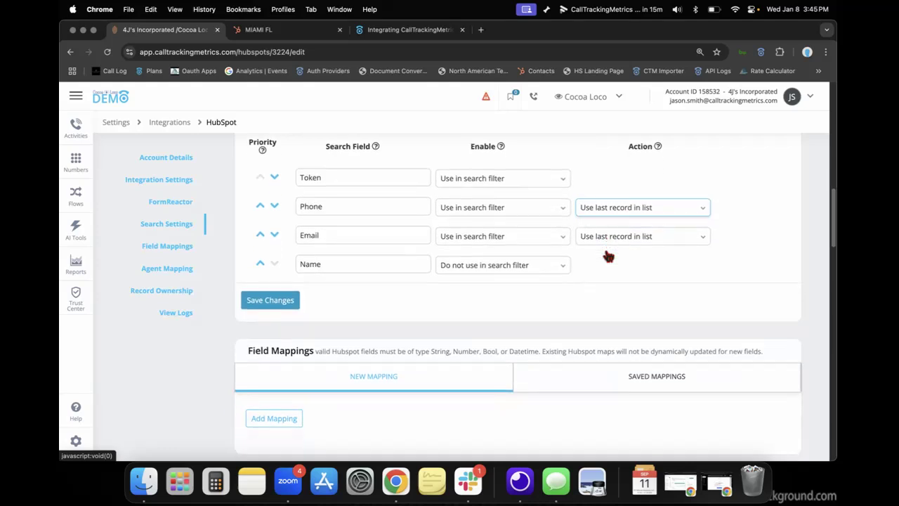
scroll(608, 257, "down", 1)
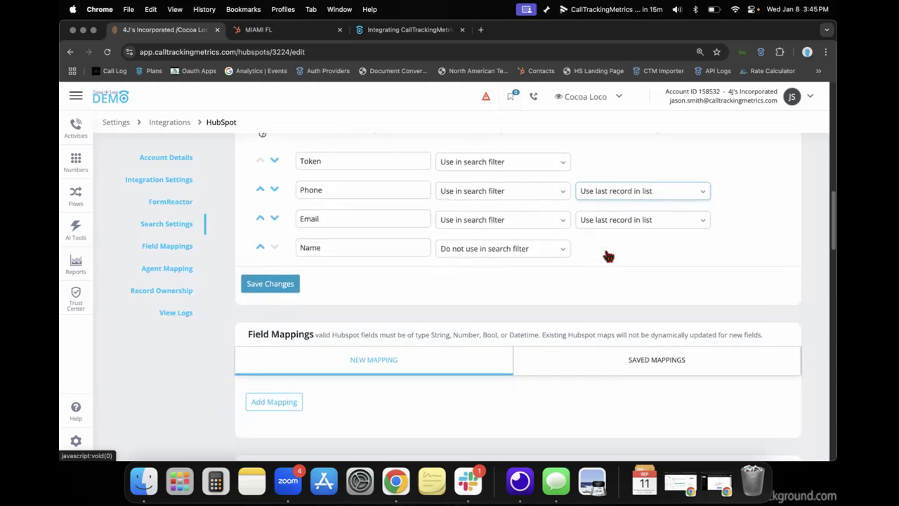
scroll(608, 257, "down", 4)
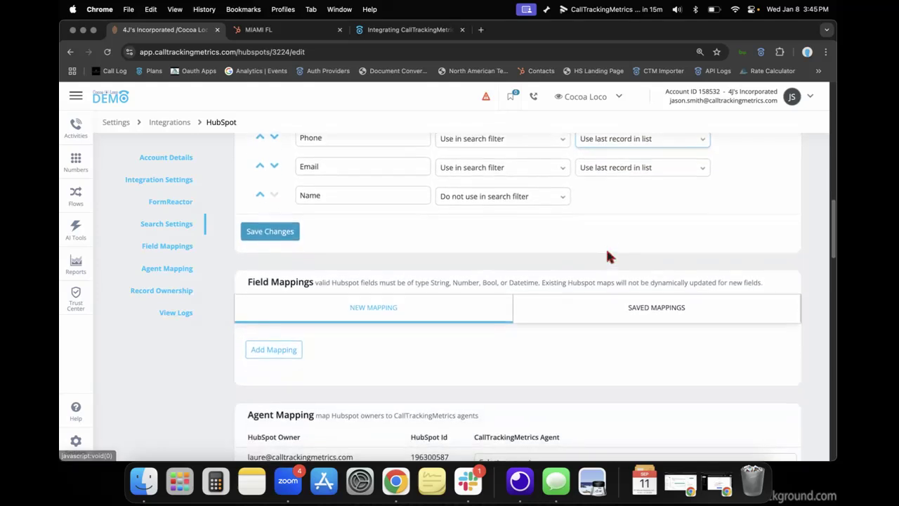
scroll(608, 257, "down", 3)
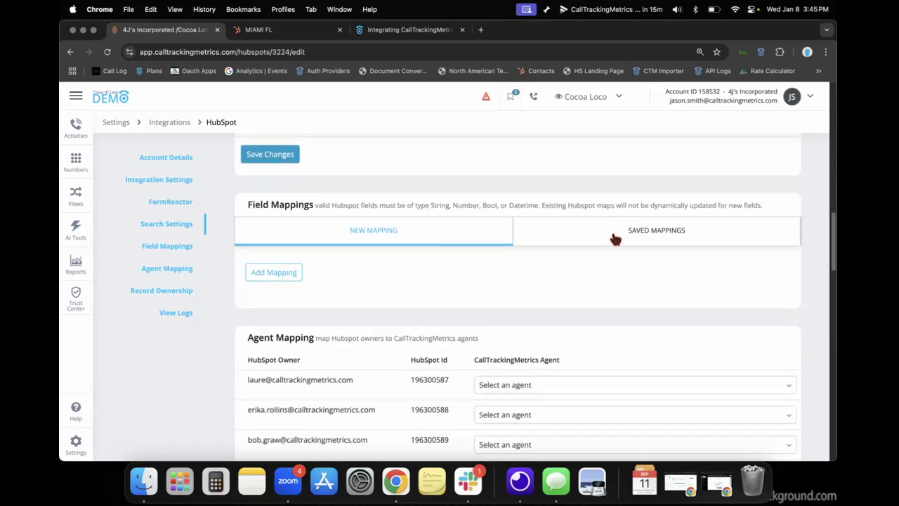
left_click(614, 240)
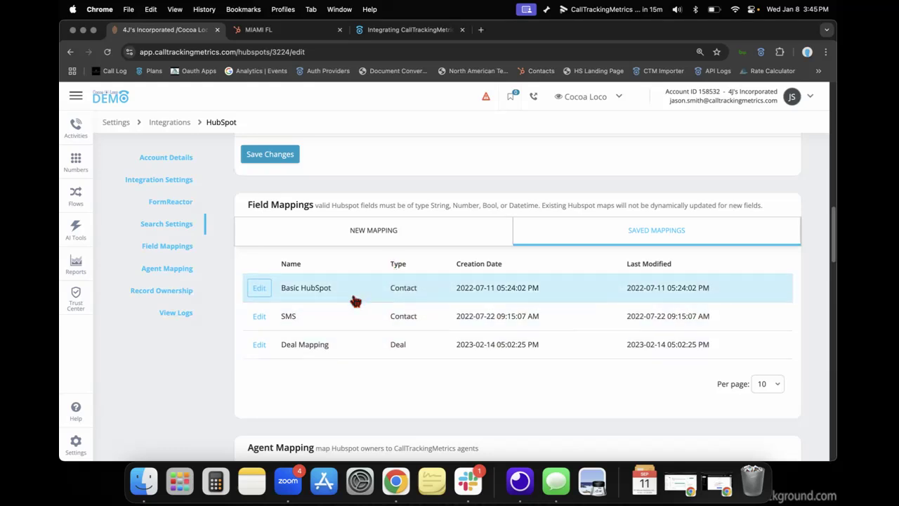
Start adding a new field mapping to view which HubSpot tables can be selected.
left_click(365, 235)
scroll(372, 231, "down", 1)
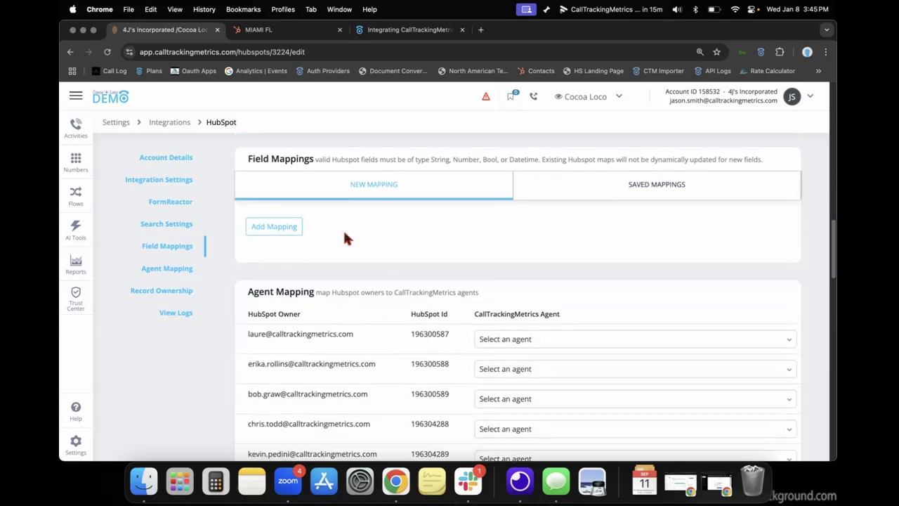
left_click(275, 237)
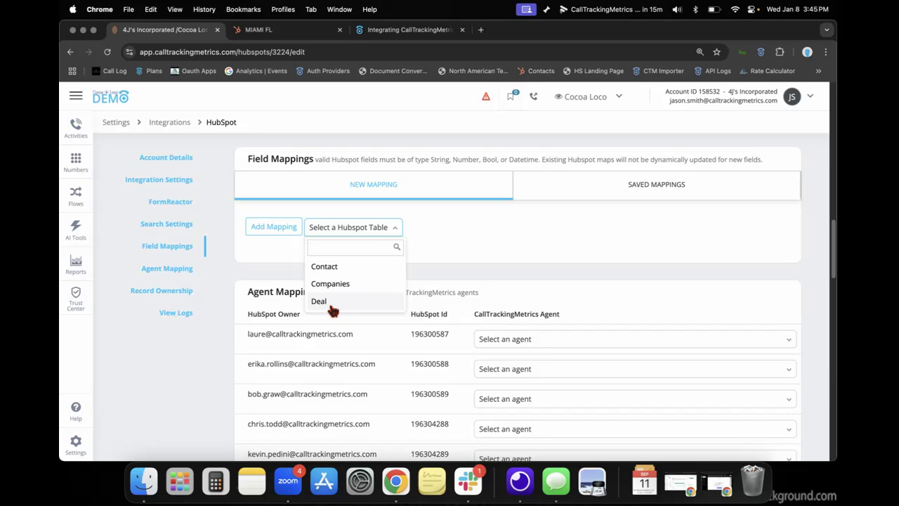
Open the saved Basic HubSpot contact mapping for editing.
left_click(660, 185)
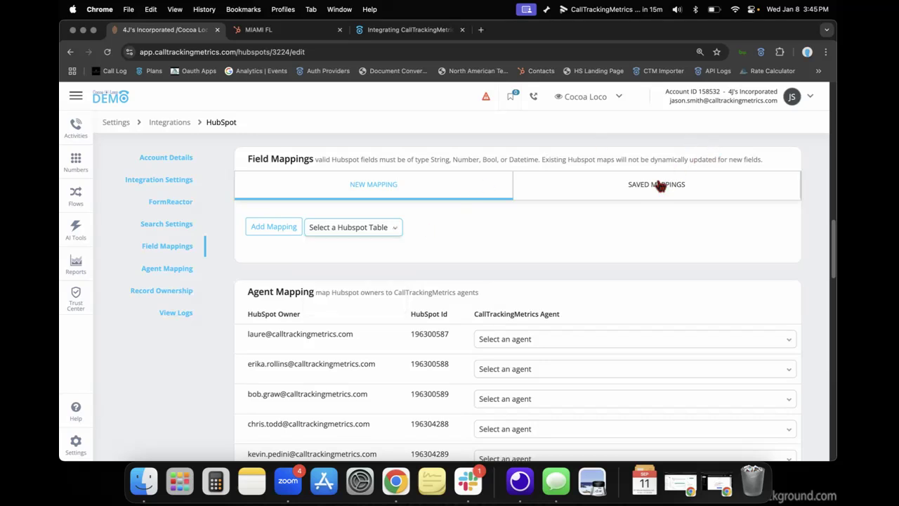
left_click(660, 186)
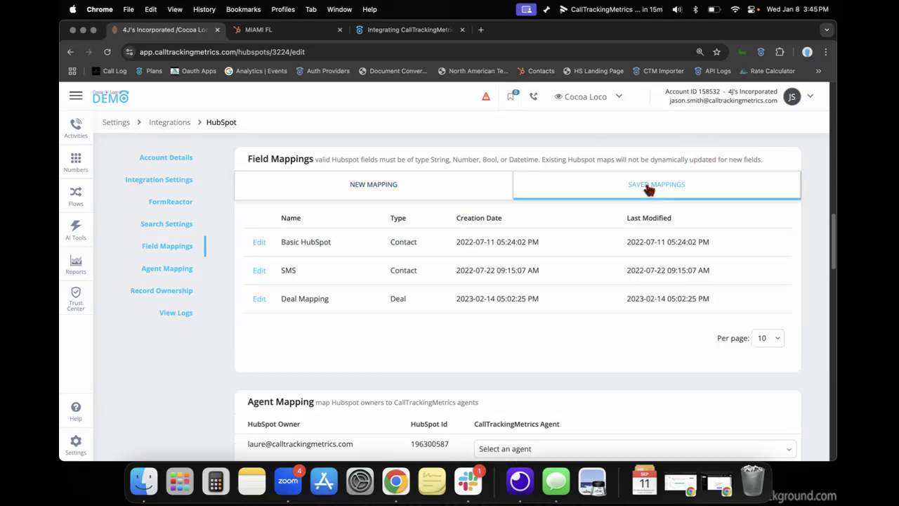
left_click(259, 242)
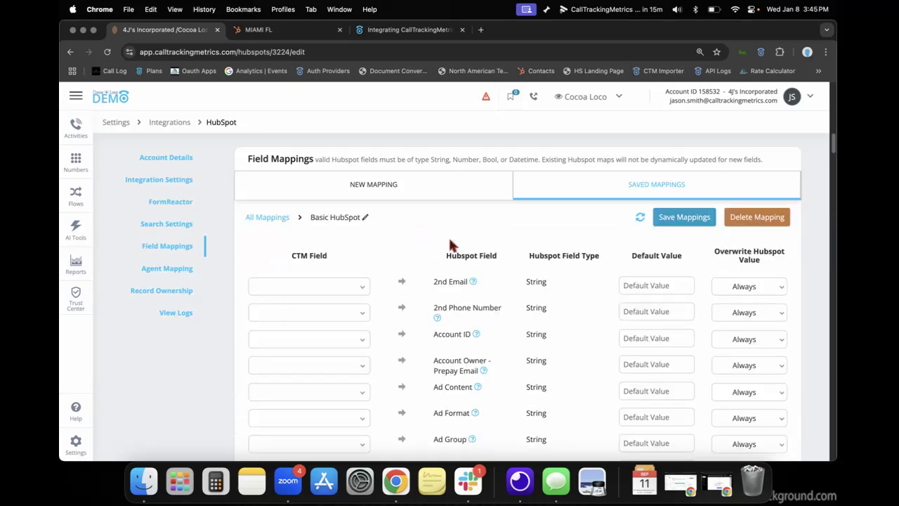
Examine how the CTM fields are paired with HubSpot fields in the Basic HubSpot mapping.
scroll(450, 241, "down", 1)
scroll(450, 241, "down", 2)
scroll(451, 243, "down", 8)
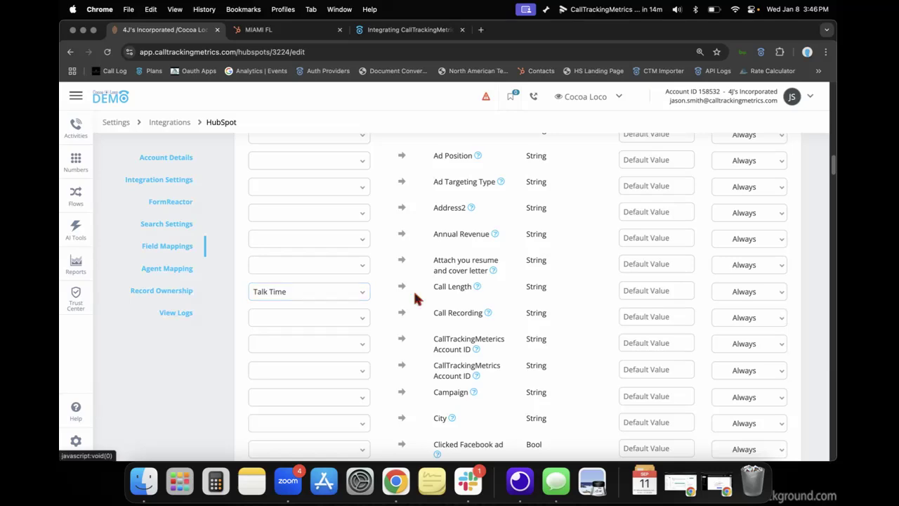
scroll(415, 297, "up", 20)
scroll(415, 297, "down", 10)
scroll(416, 306, "down", 3)
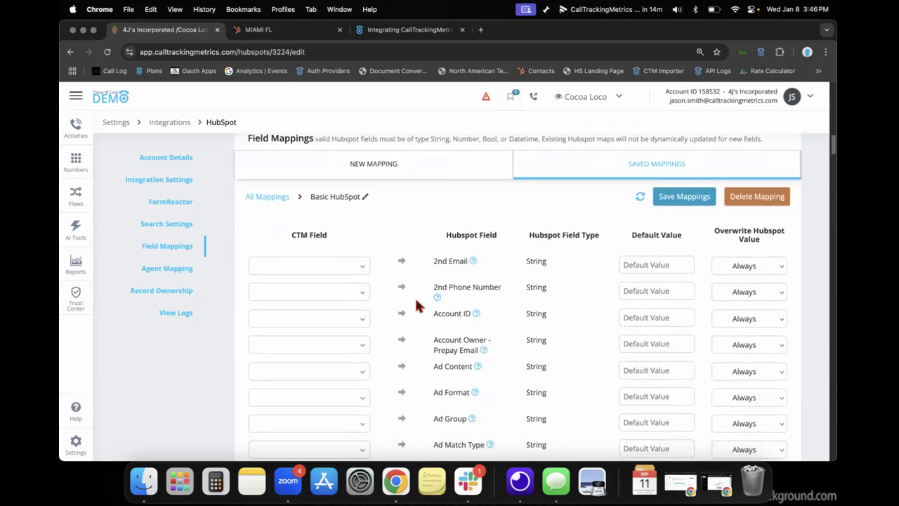
scroll(465, 239, "down", 2)
scroll(467, 244, "down", 2)
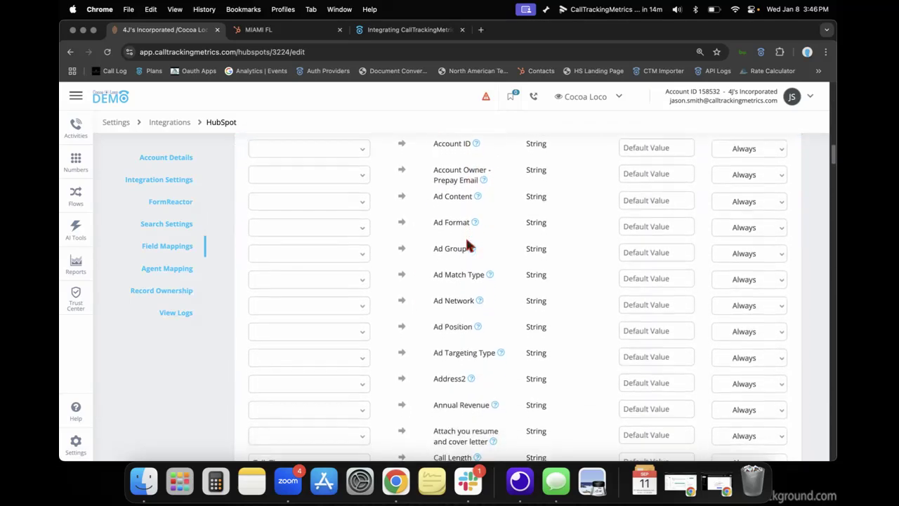
scroll(467, 243, "up", 4)
scroll(467, 244, "down", 6)
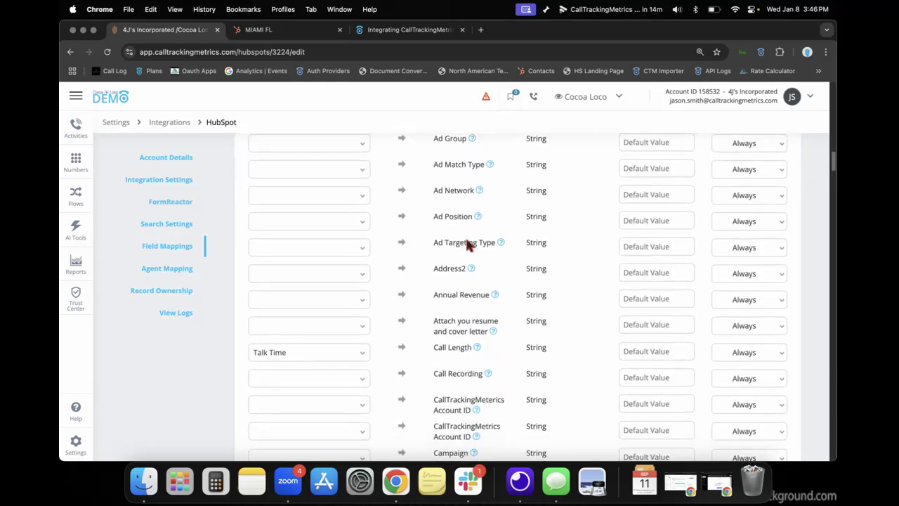
scroll(467, 243, "down", 1)
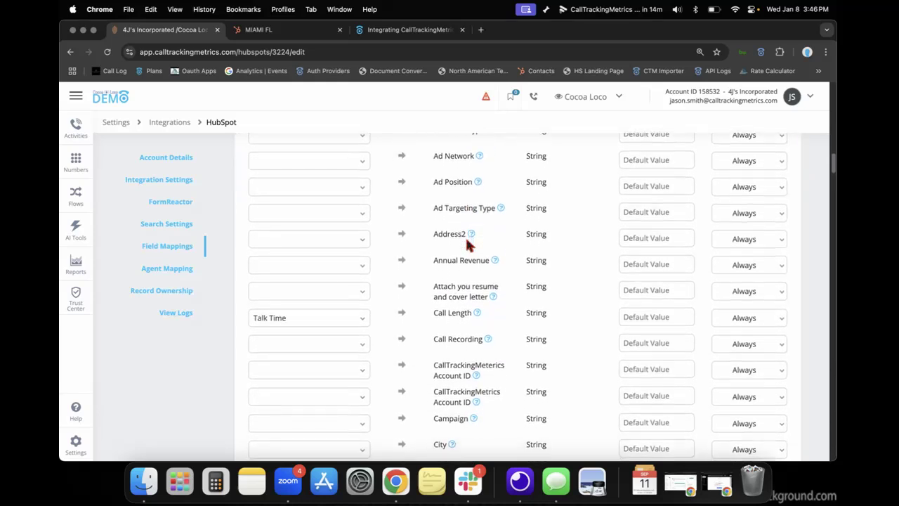
Set the CTM field mapped to the HubSpot field Address2 to Default Value.
left_click(661, 307)
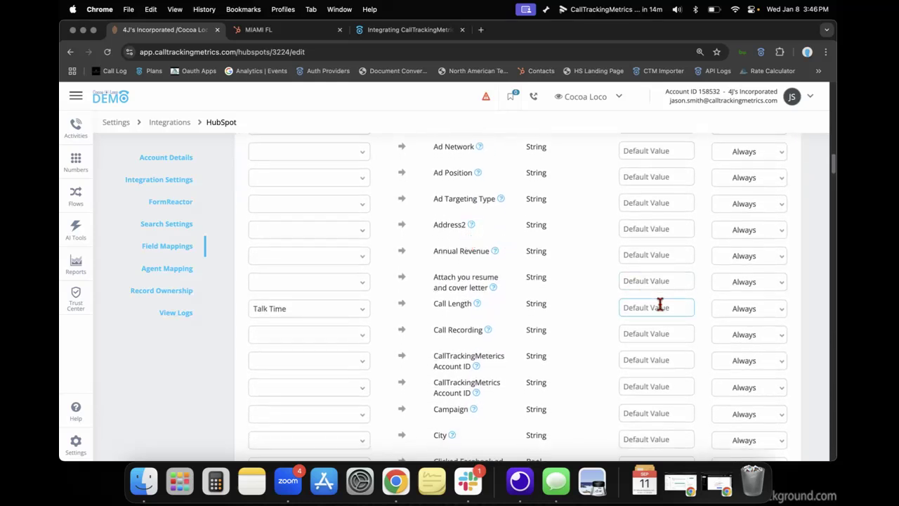
scroll(660, 305, "up", 1)
left_click(658, 291)
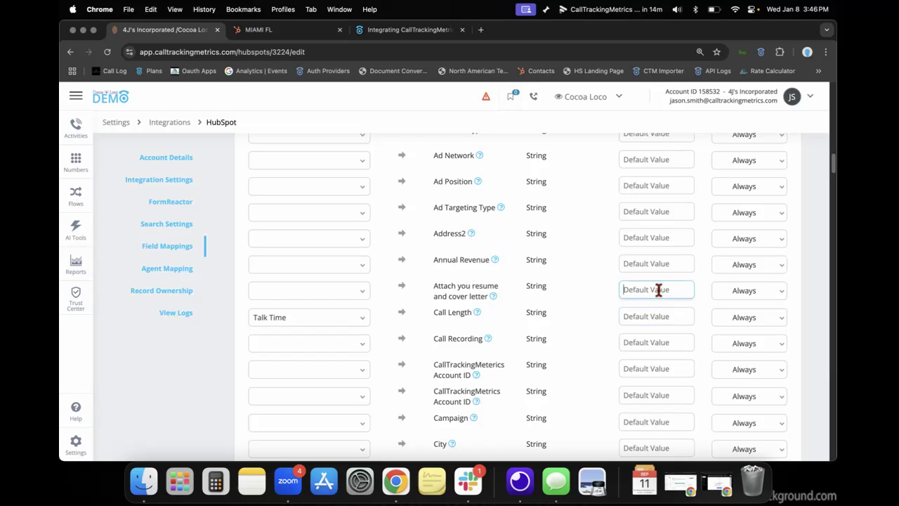
left_click(326, 241)
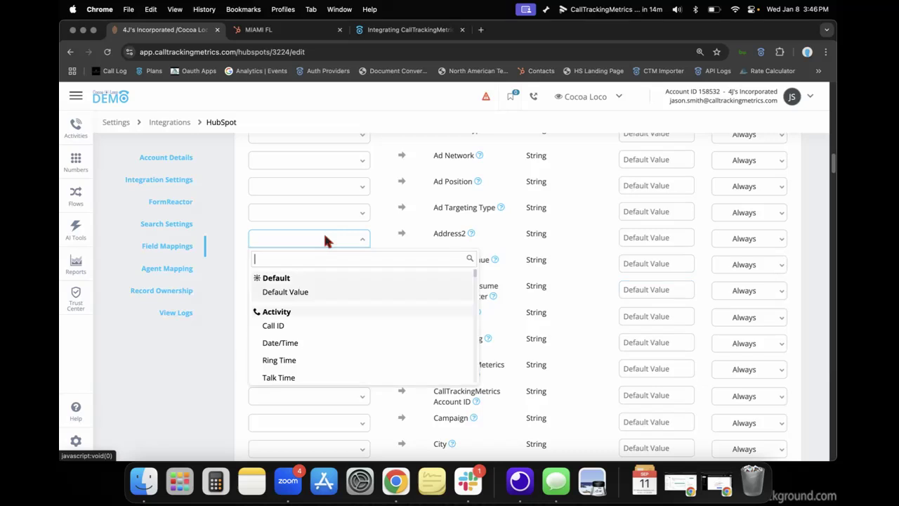
left_click(305, 297)
Try {{custom_field.adress}} as the default value for the Address2 field and clear the entry again.
left_click(630, 238)
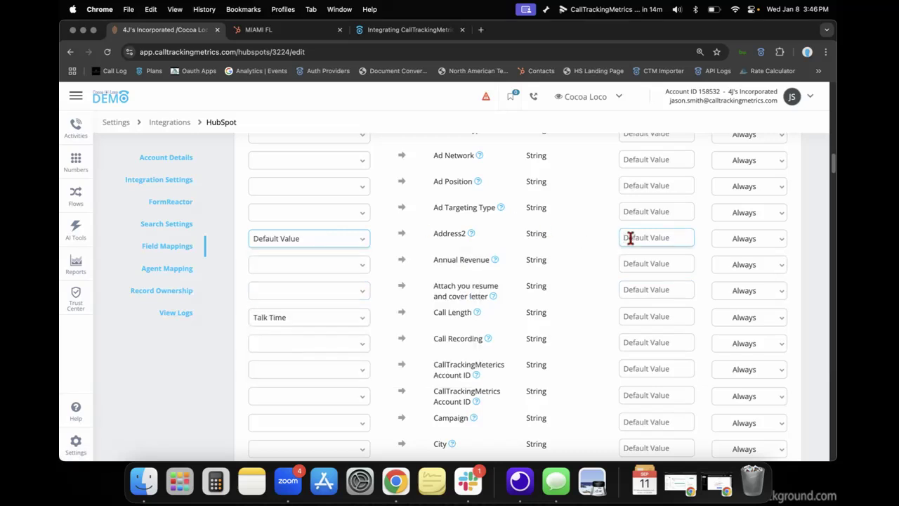
type("{{")
type("ss")
type("}}")
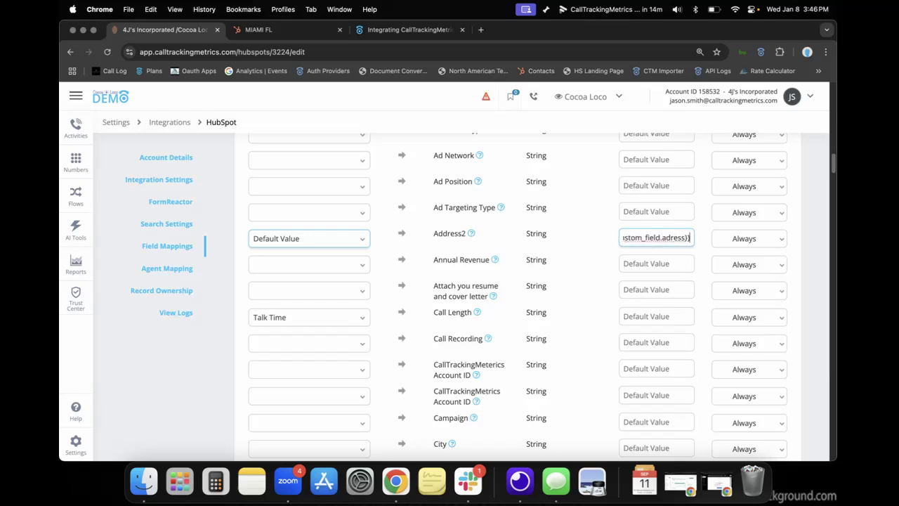
left_click(610, 243)
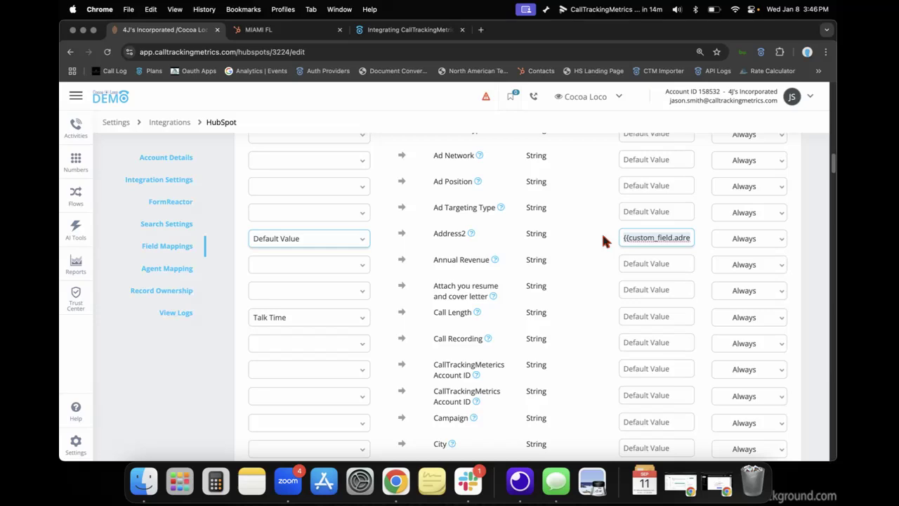
key("BackSpace")
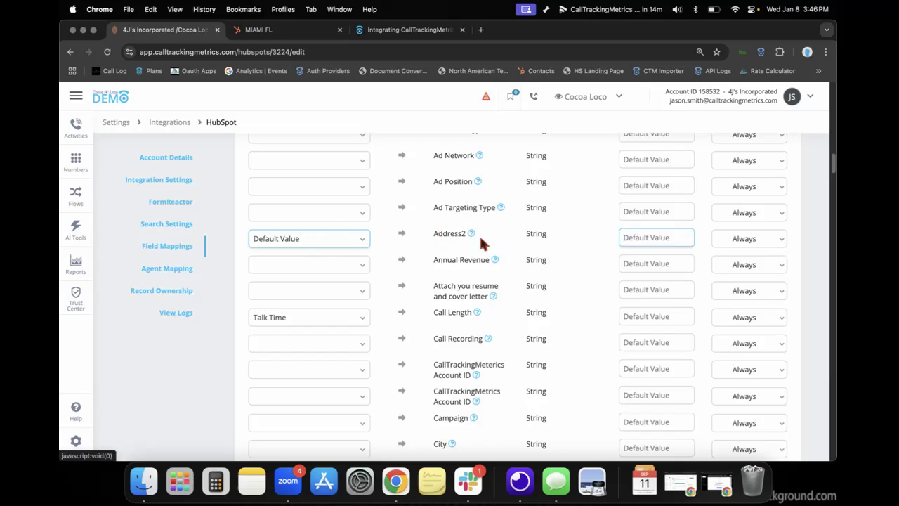
Examine the Overwrite Hubspot Value settings across the Basic HubSpot mapping, including the choices available for CTM Tracking Source.
scroll(481, 239, "up", 5)
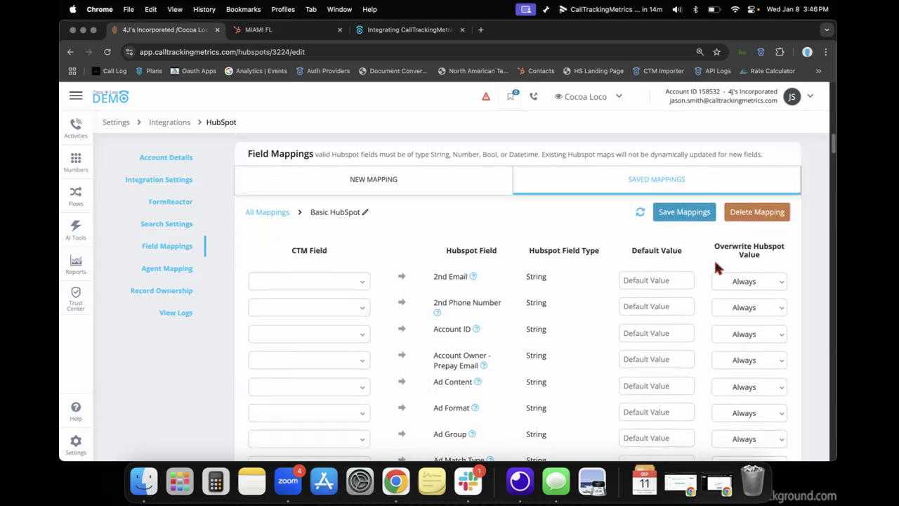
scroll(770, 243, "down", 5)
scroll(775, 252, "down", 6)
scroll(774, 249, "down", 3)
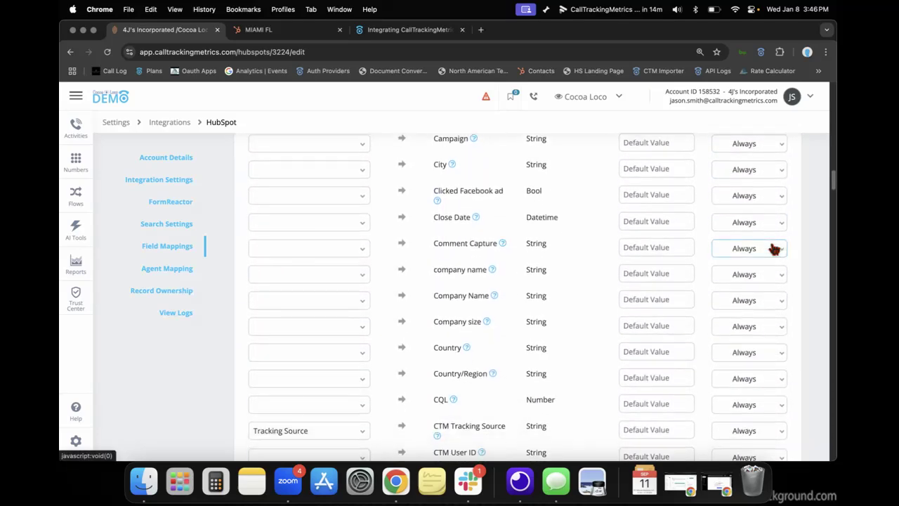
scroll(774, 250, "down", 2)
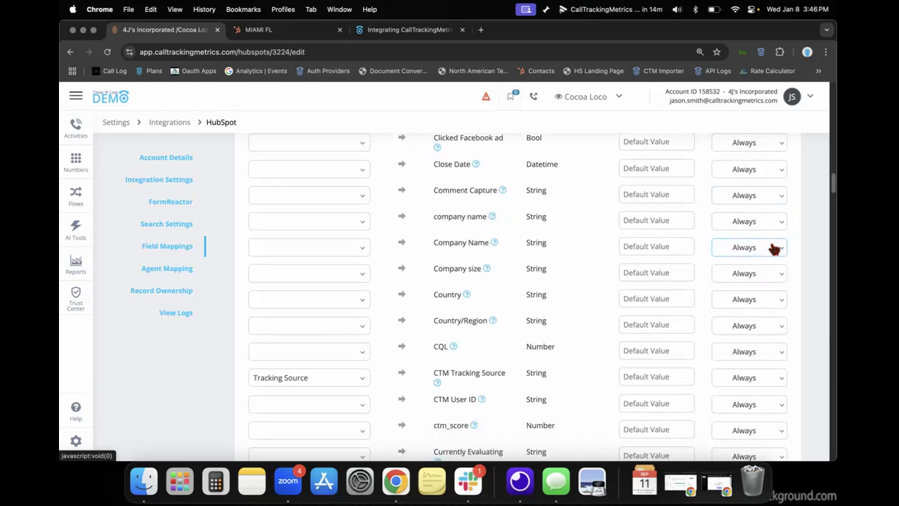
scroll(774, 250, "down", 2)
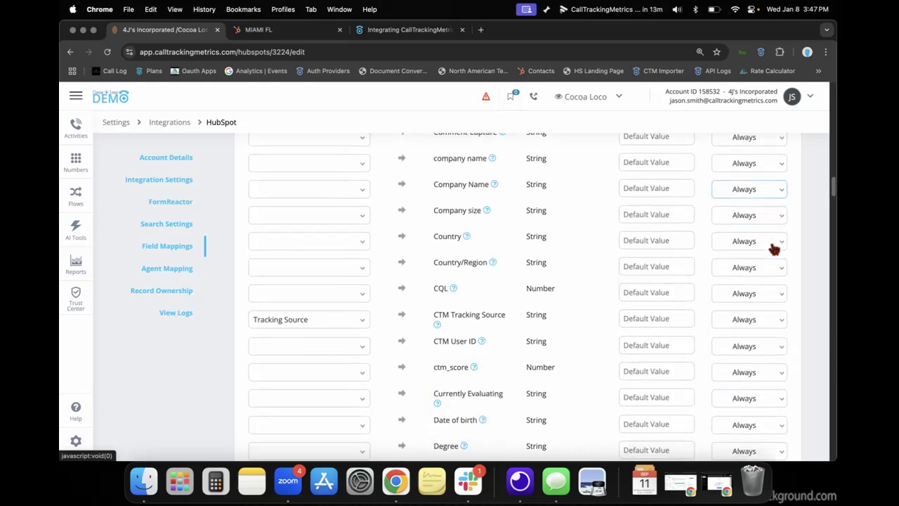
scroll(774, 249, "down", 1)
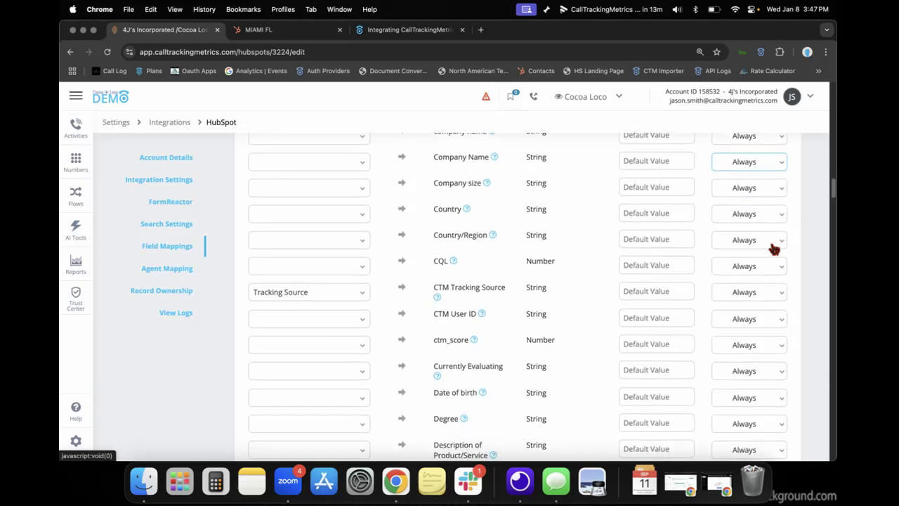
scroll(774, 250, "up", 1)
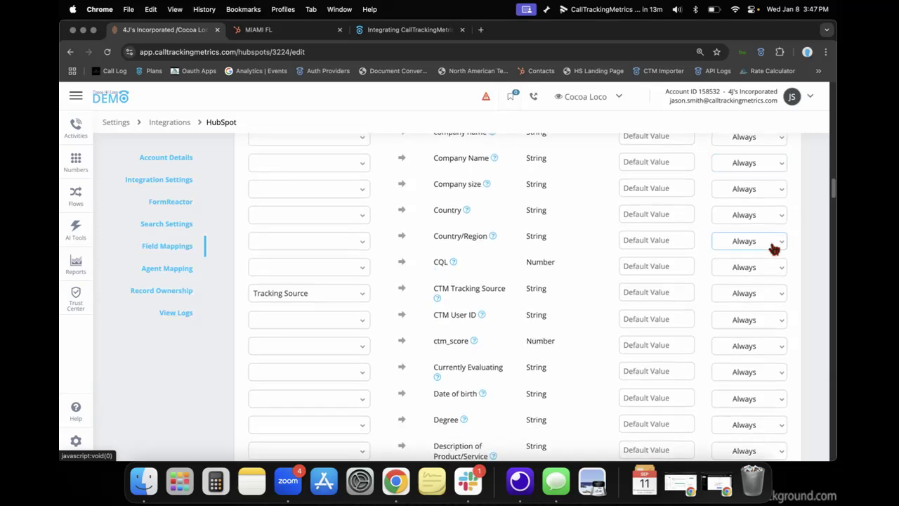
left_click(766, 295)
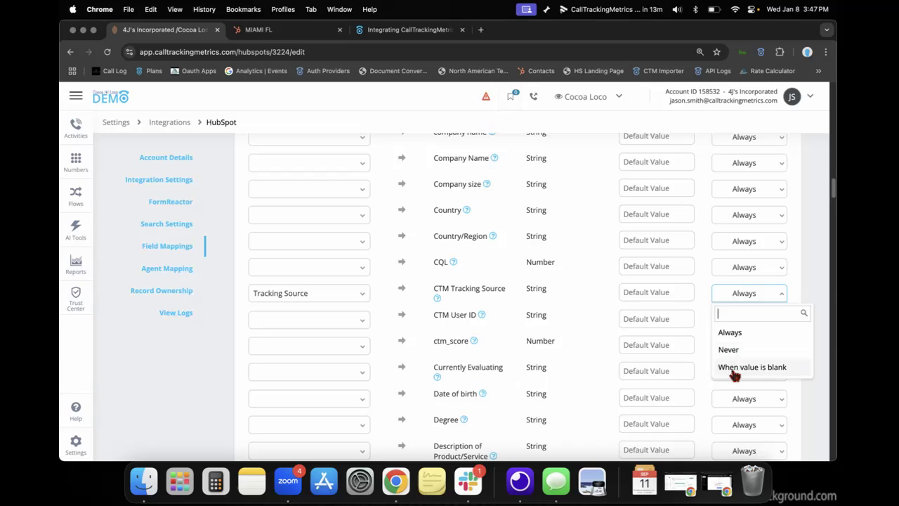
left_click(570, 290)
scroll(572, 295, "up", 2)
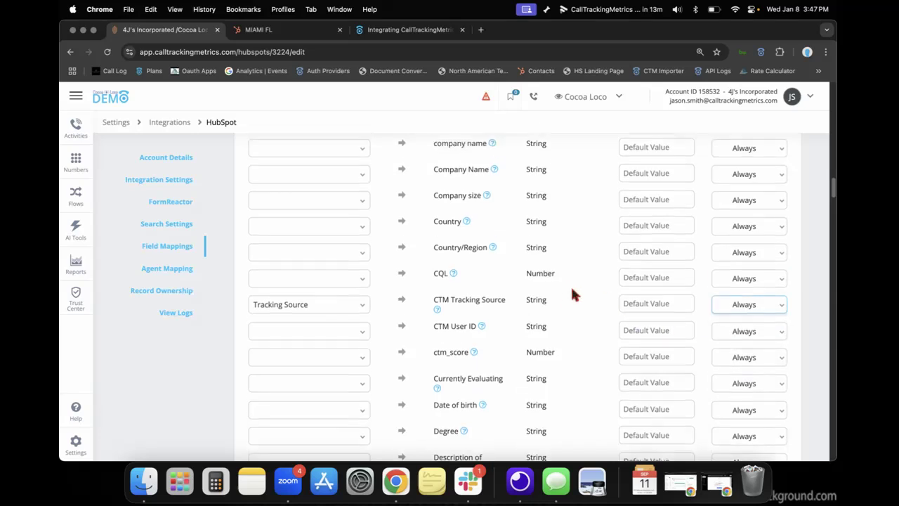
scroll(572, 295, "down", 15)
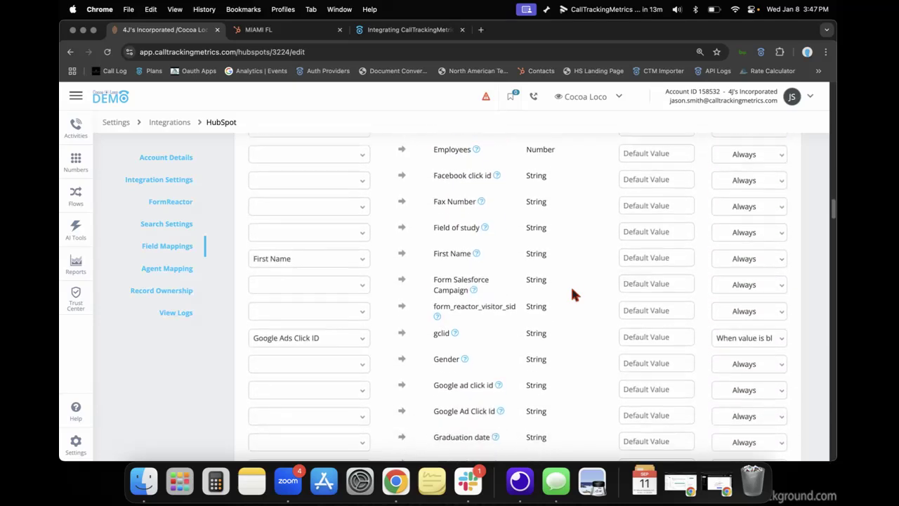
scroll(571, 295, "down", 10)
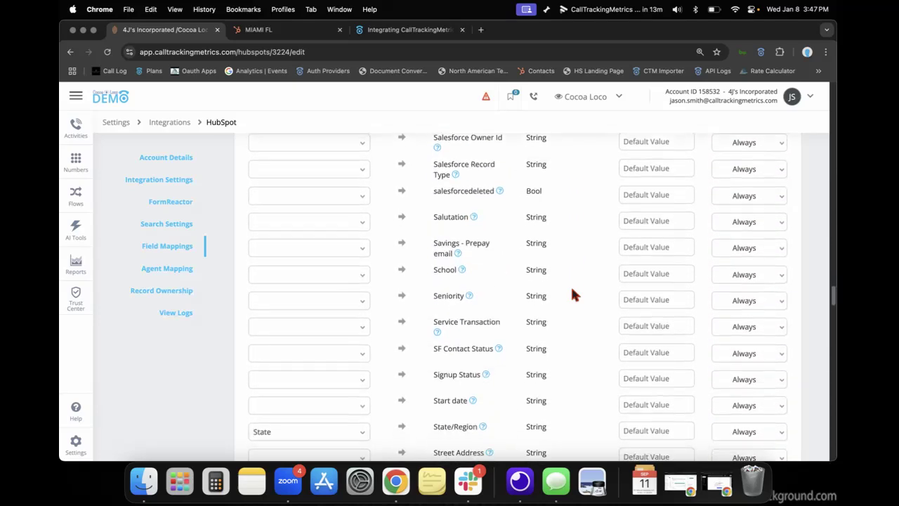
scroll(568, 292, "up", 10)
scroll(208, 199, "up", 10)
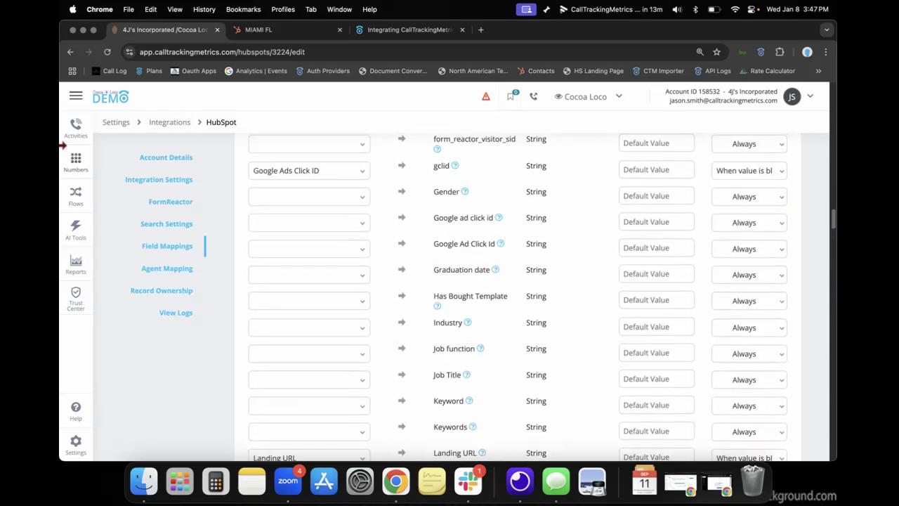
Go to the Triggers under Flows and start creating a new trigger.
left_click(79, 202)
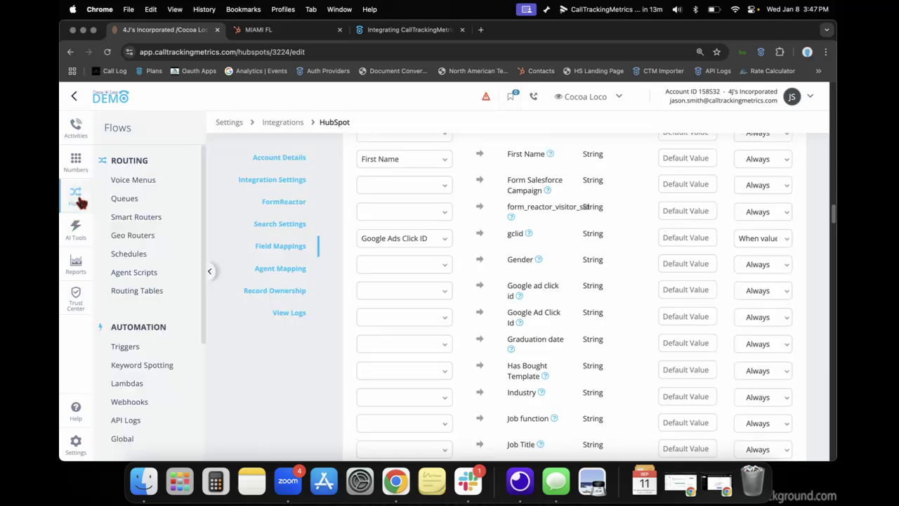
left_click(139, 346)
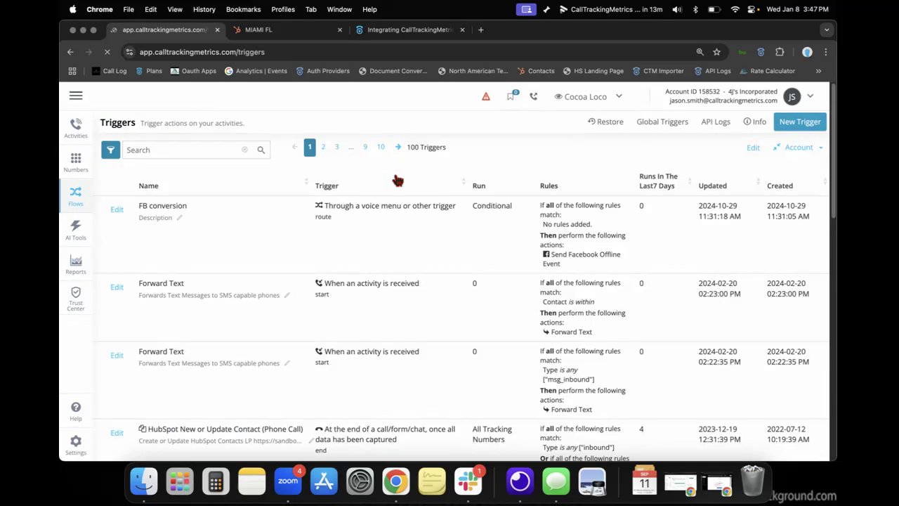
left_click(798, 123)
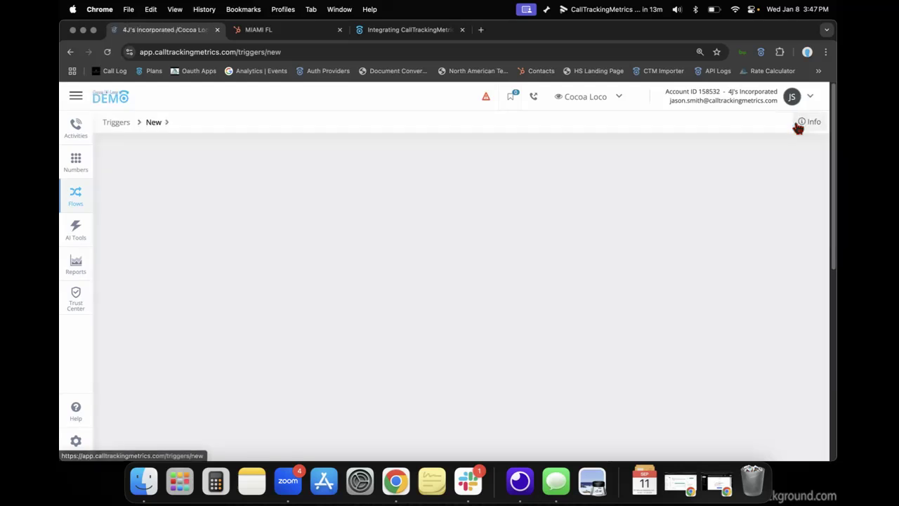
Look through the events that can start the new trigger, leaving none selected.
scroll(378, 229, "down", 3)
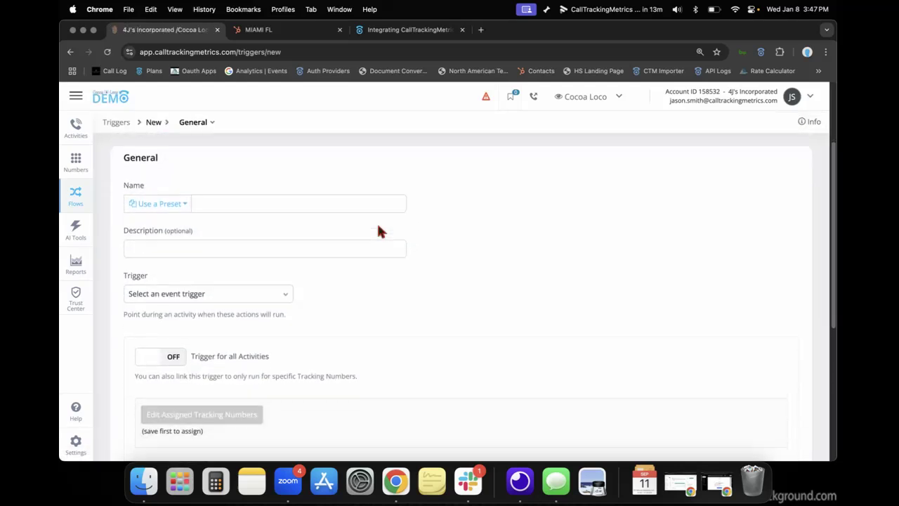
left_click(261, 259)
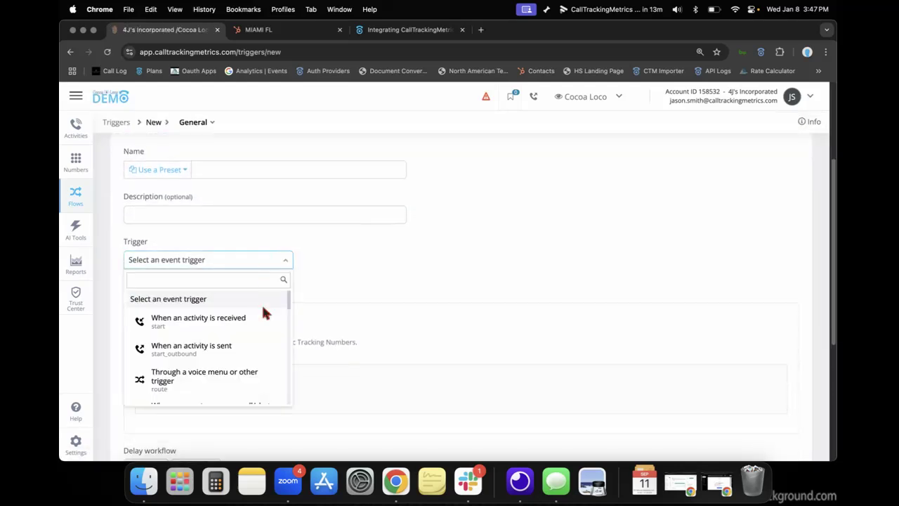
scroll(260, 309, "down", 1)
scroll(259, 333, "down", 4)
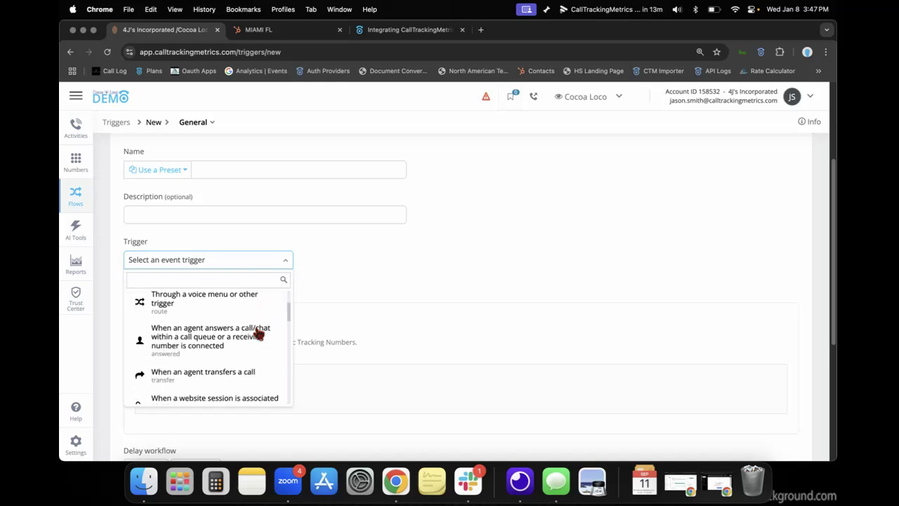
scroll(245, 350, "down", 2)
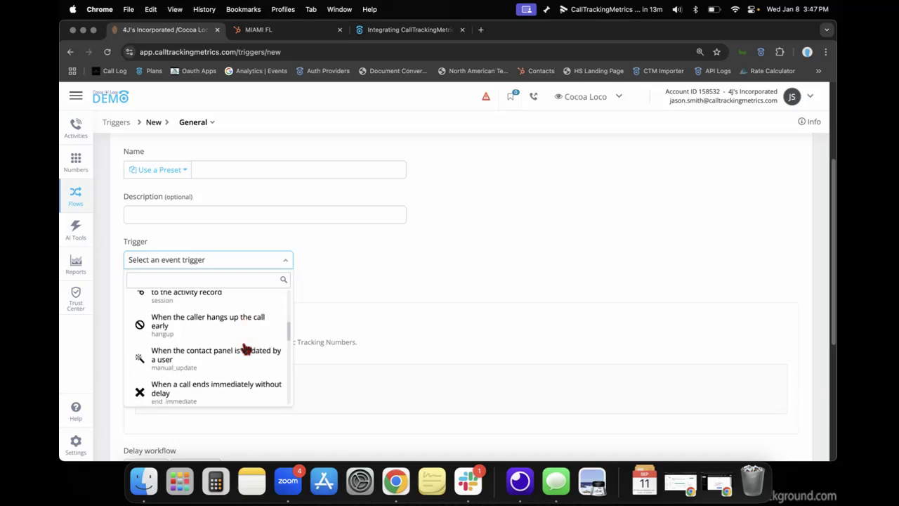
scroll(246, 349, "up", 2)
scroll(246, 349, "up", 3)
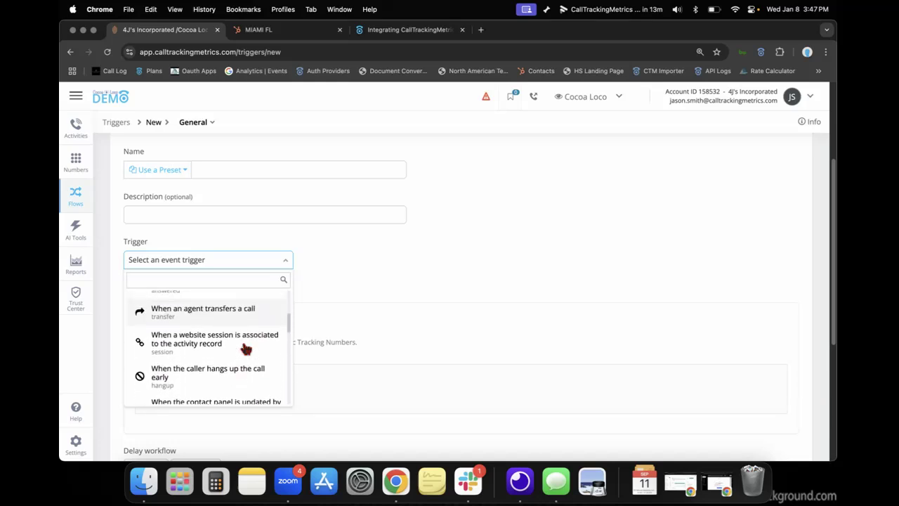
left_click(402, 266)
Review the new trigger's activity and delay settings, and add a workflow to it.
scroll(401, 266, "down", 2)
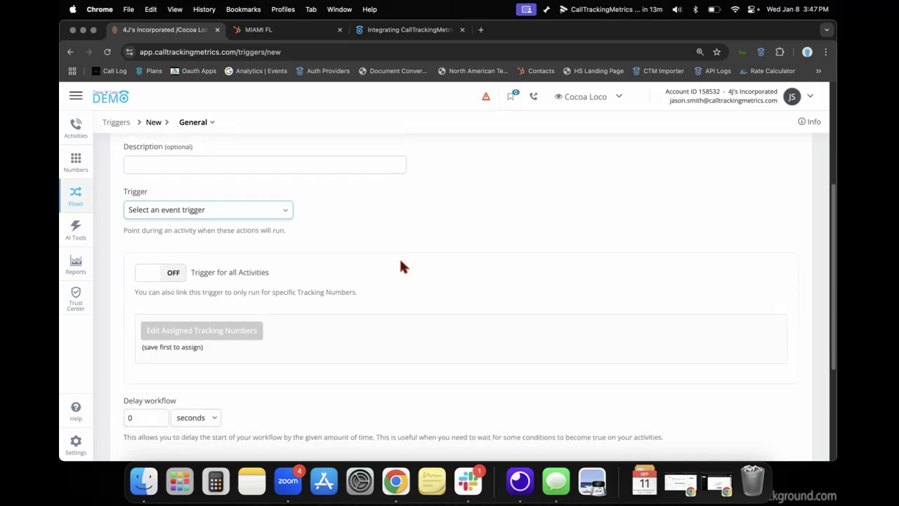
scroll(402, 265, "down", 3)
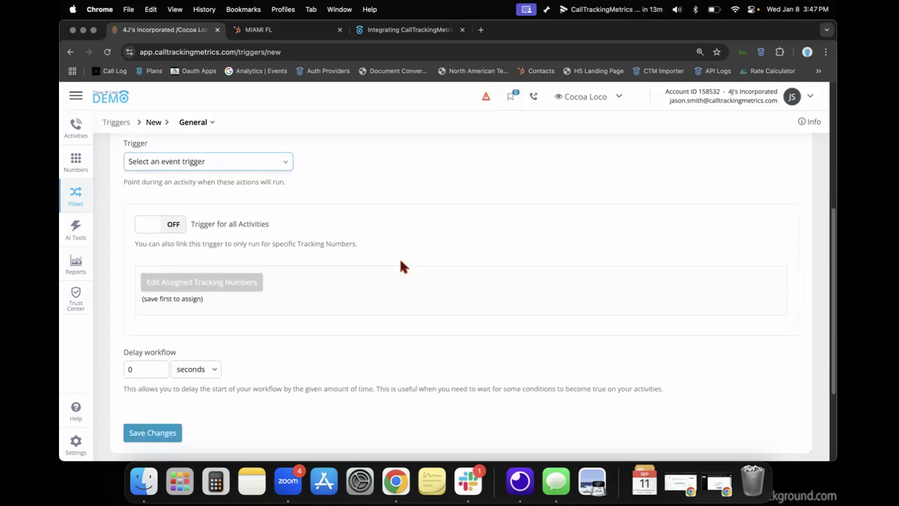
scroll(401, 266, "down", 1)
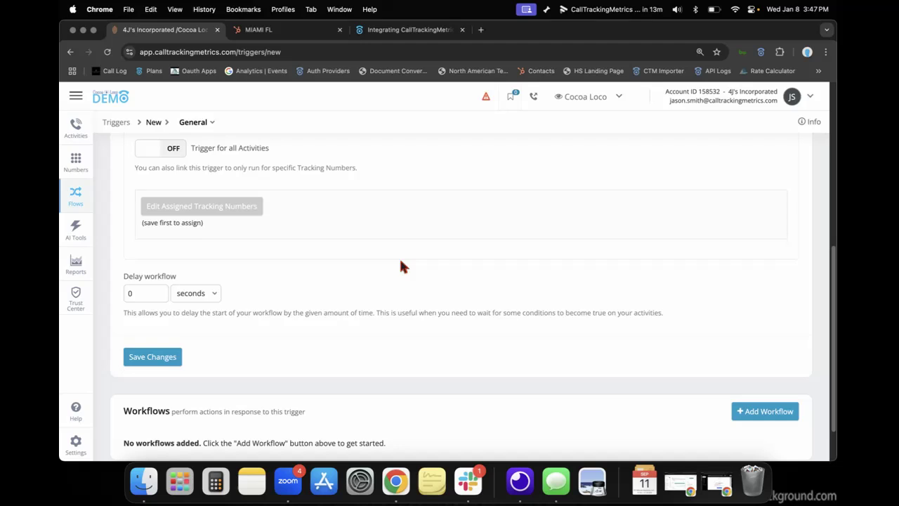
scroll(402, 267, "down", 1)
scroll(402, 267, "up", 3)
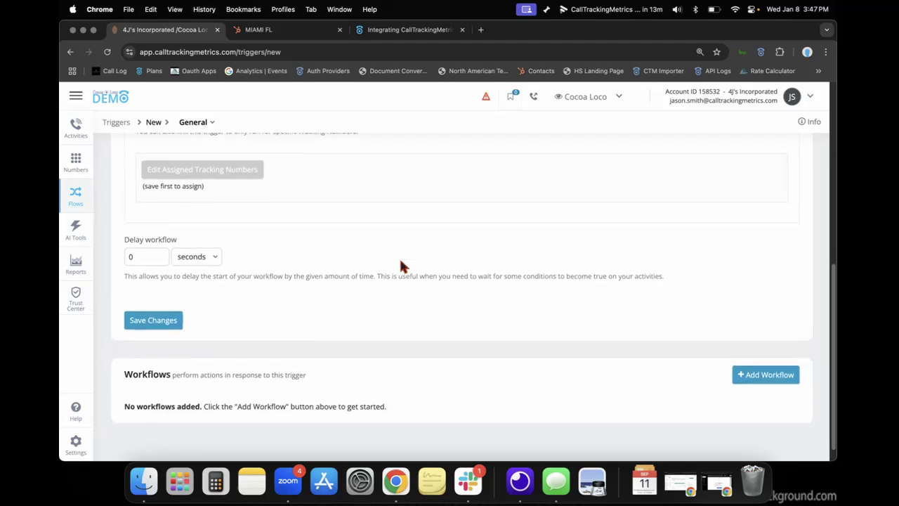
scroll(401, 265, "down", 3)
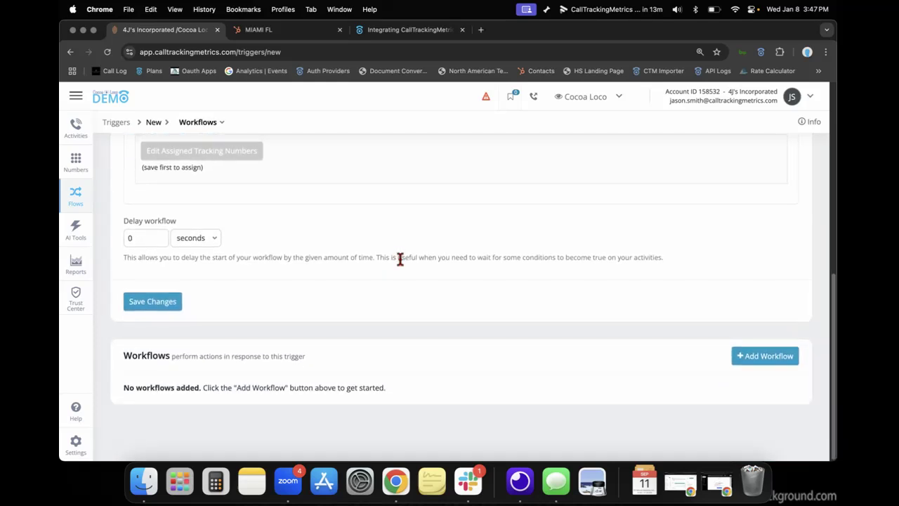
left_click(780, 348)
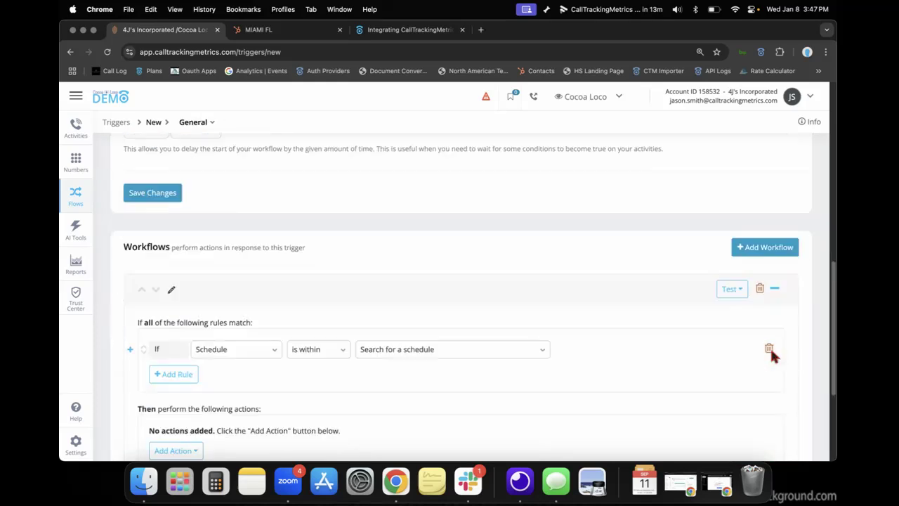
Add three further rules below the workflow's Schedule rule.
left_click(173, 253)
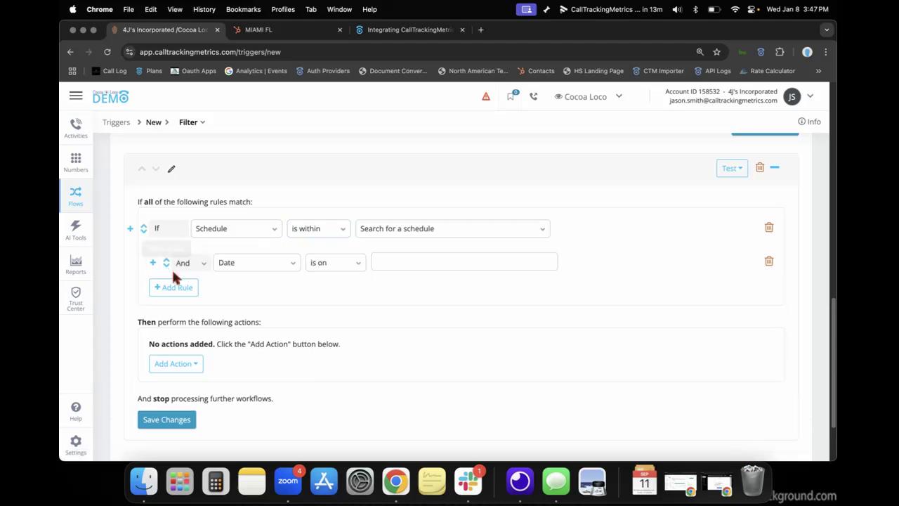
left_click(173, 286)
left_click(176, 321)
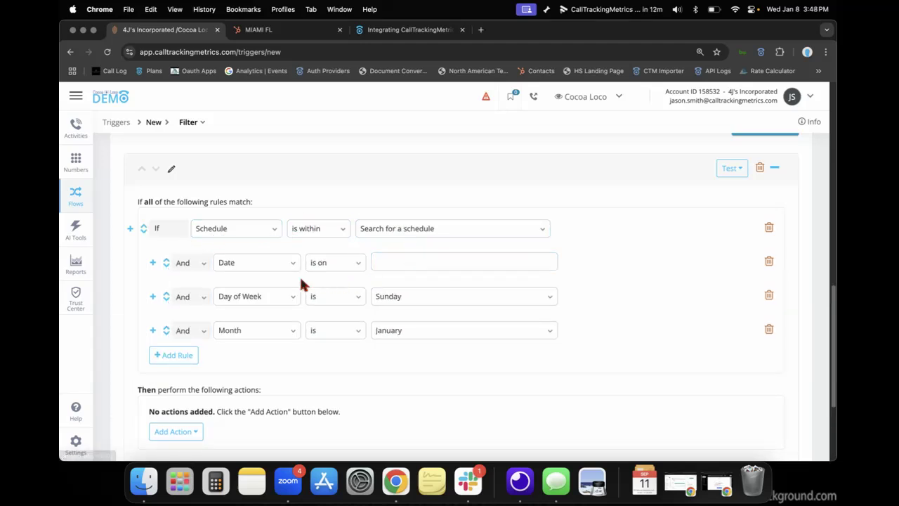
Search the last rule's available conditions for "first", then clear the search without choosing one.
left_click(255, 333)
type("first")
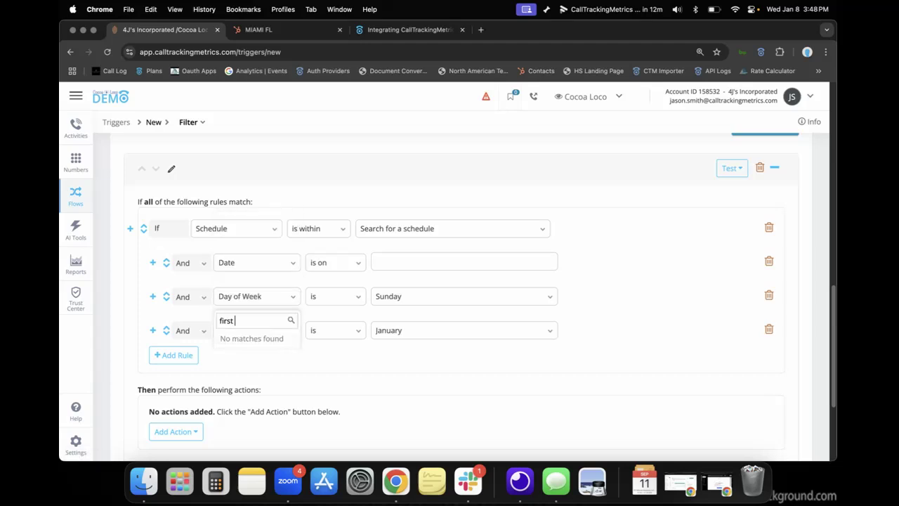
key("BackSpace")
key("BackSpace")
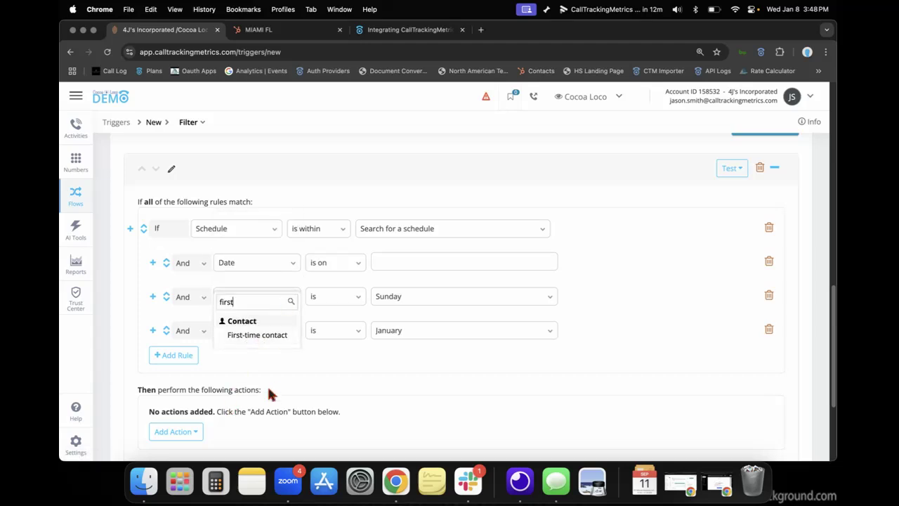
key("BackSpace")
key("BackSpace")
key("BackSpace")
key("BackSpace")
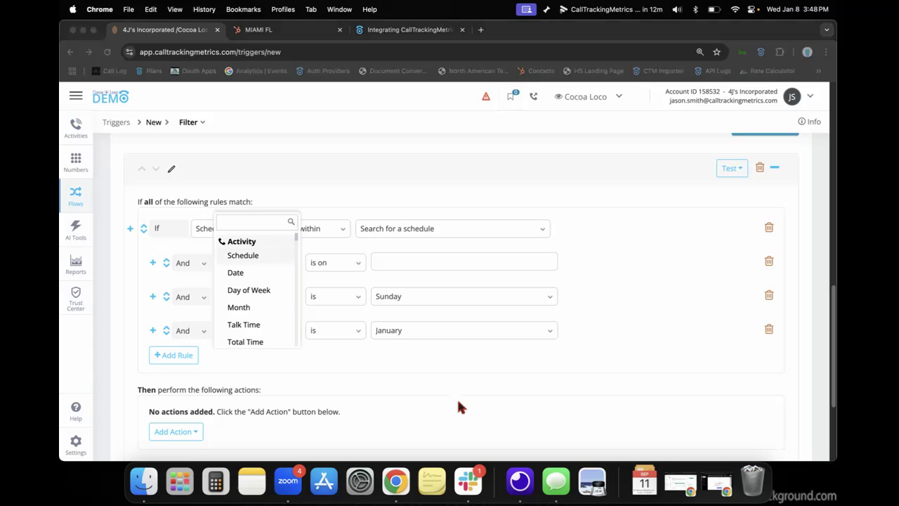
Find the HubSpot conditions for the last rule and change it from Month to Hubspot Found Record.
left_click(253, 225)
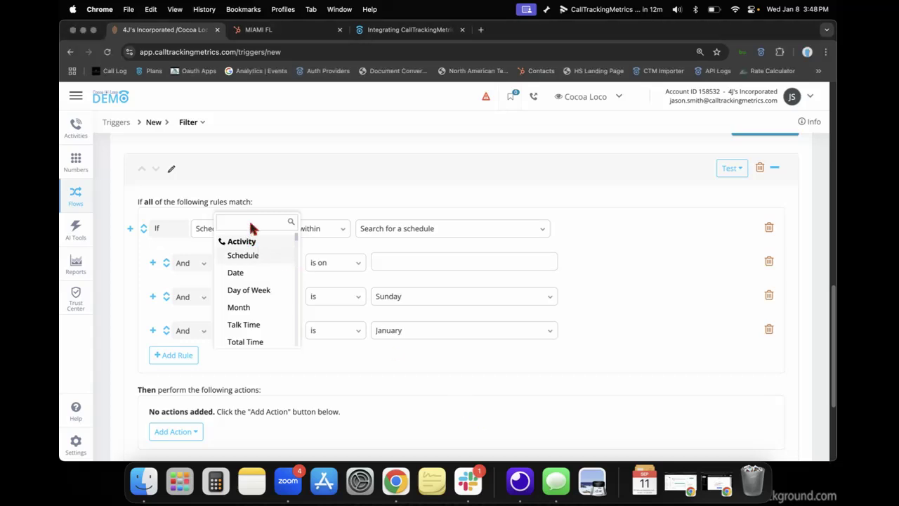
type("hu")
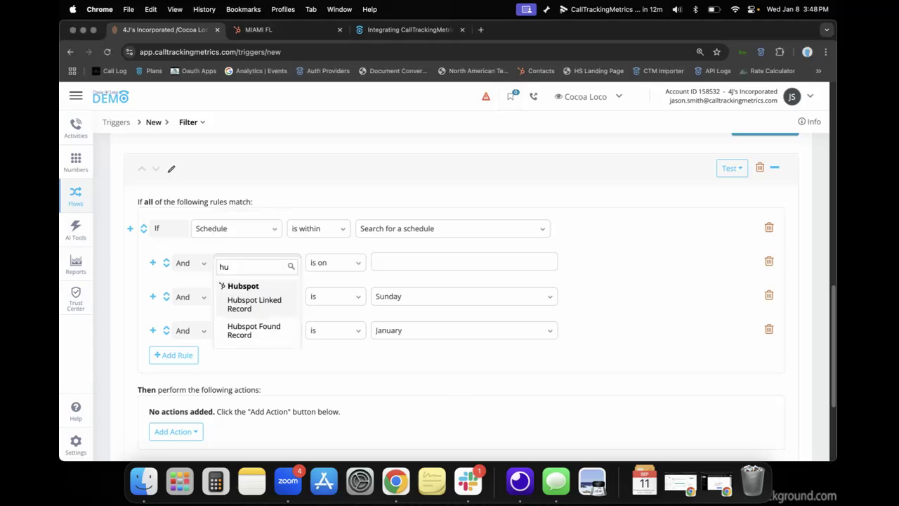
left_click(258, 336)
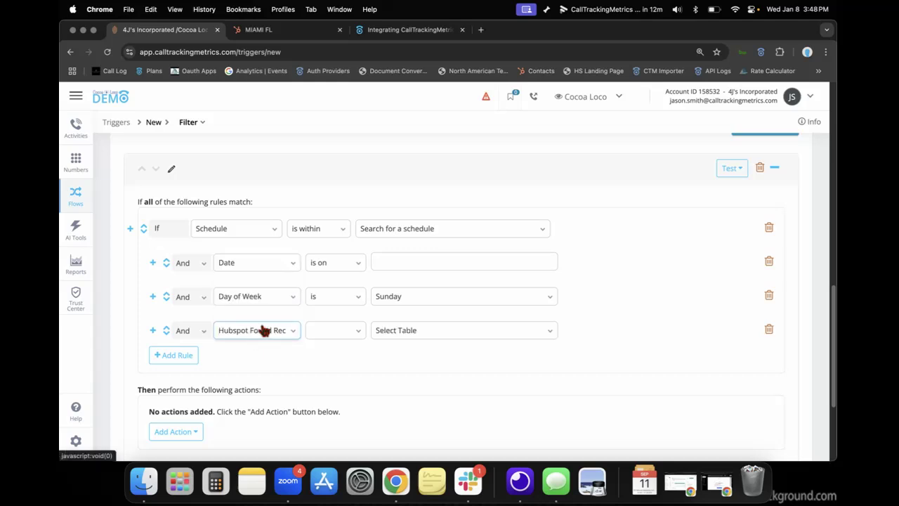
Check which tables the Hubspot Found Record rule can use, leaving none selected.
left_click(435, 332)
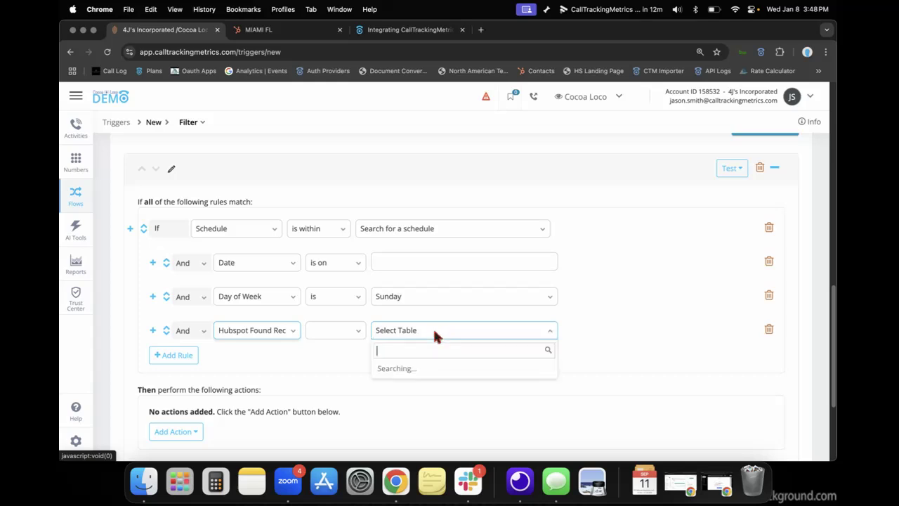
scroll(435, 333, "down", 2)
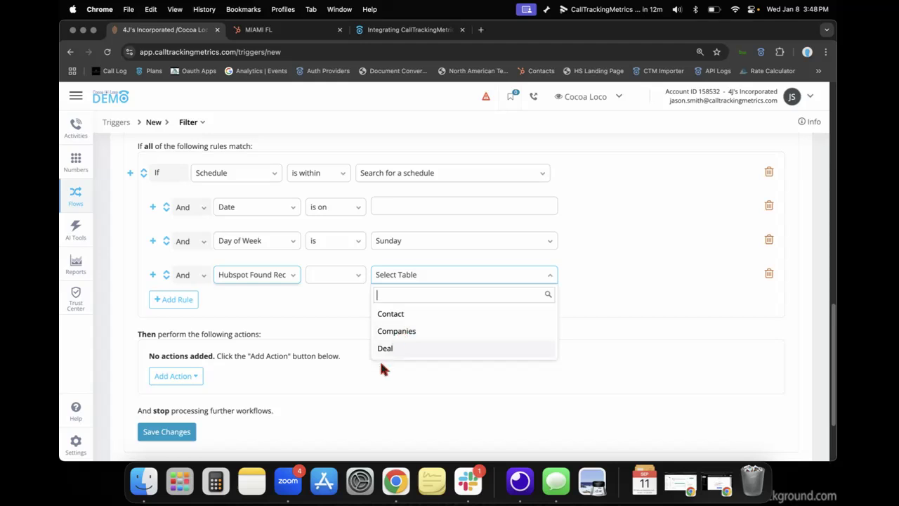
left_click(321, 302)
scroll(351, 275, "up", 2)
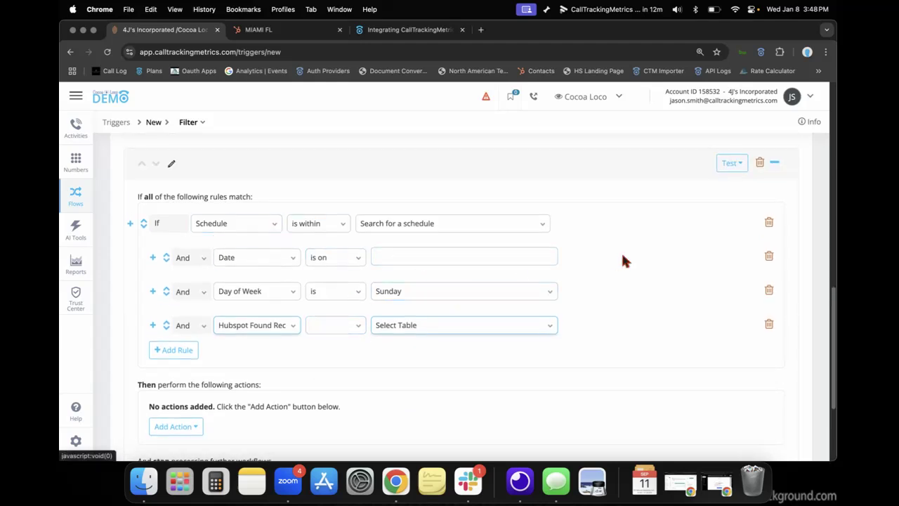
Add a Hubspot Record Sync action to the workflow.
scroll(622, 260, "down", 1)
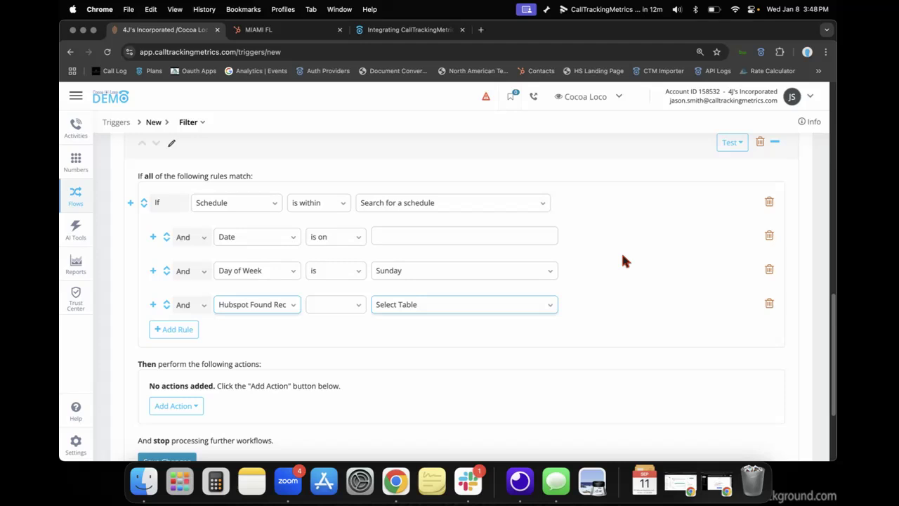
scroll(622, 261, "down", 5)
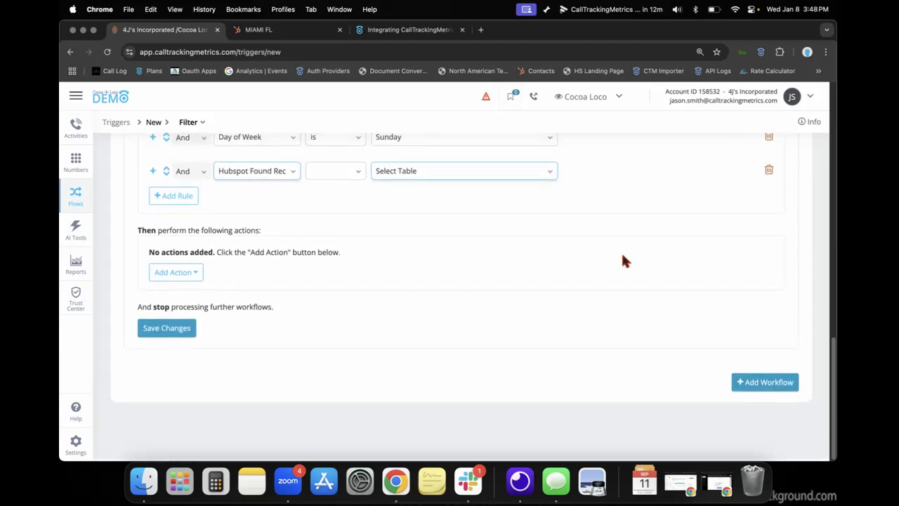
scroll(623, 262, "up", 2)
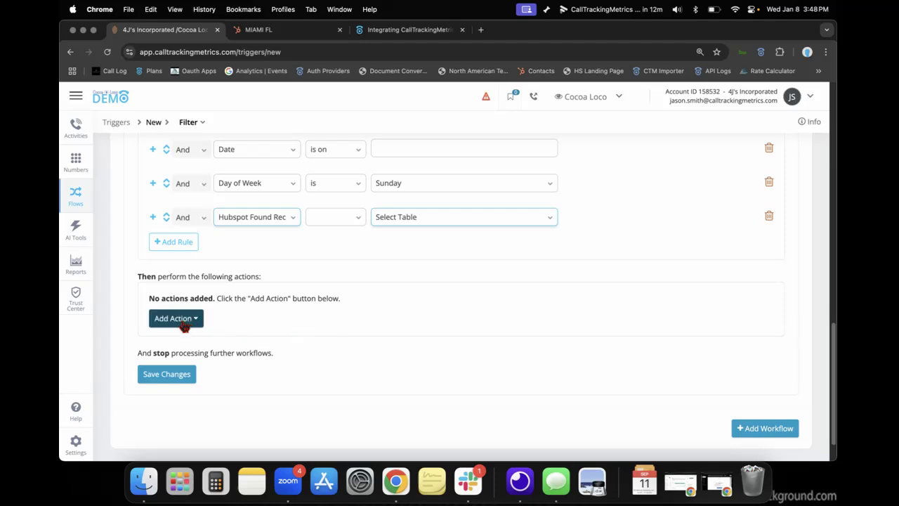
left_click(184, 325)
type("hubs")
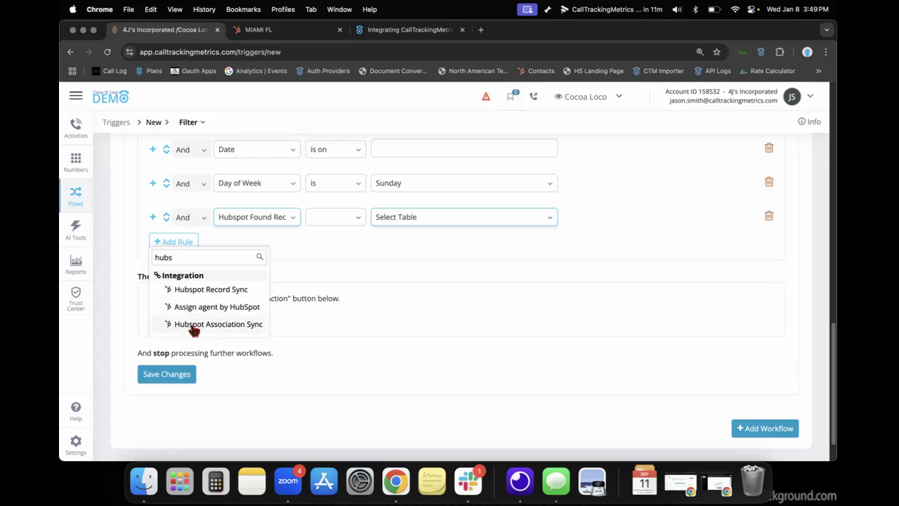
left_click(209, 290)
Choose Basic HubSpot as the entity mapping for the Hubspot Record Sync action.
scroll(326, 294, "down", 2)
scroll(330, 305, "down", 1)
scroll(328, 304, "up", 1)
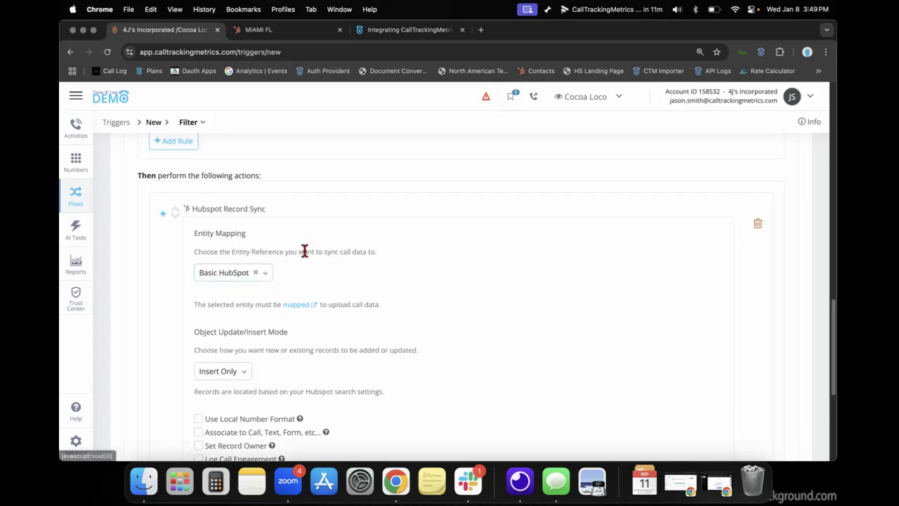
scroll(304, 252, "down", 1)
left_click(266, 245)
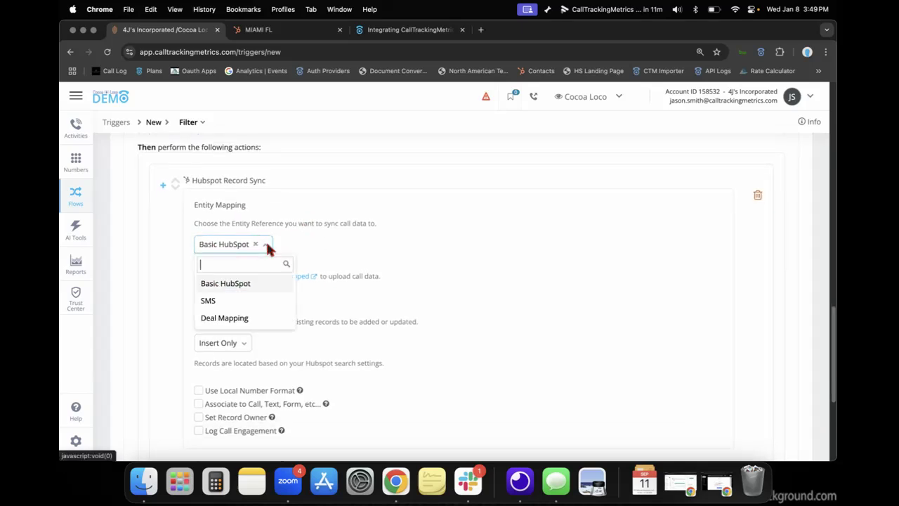
left_click(239, 284)
scroll(319, 220, "down", 3)
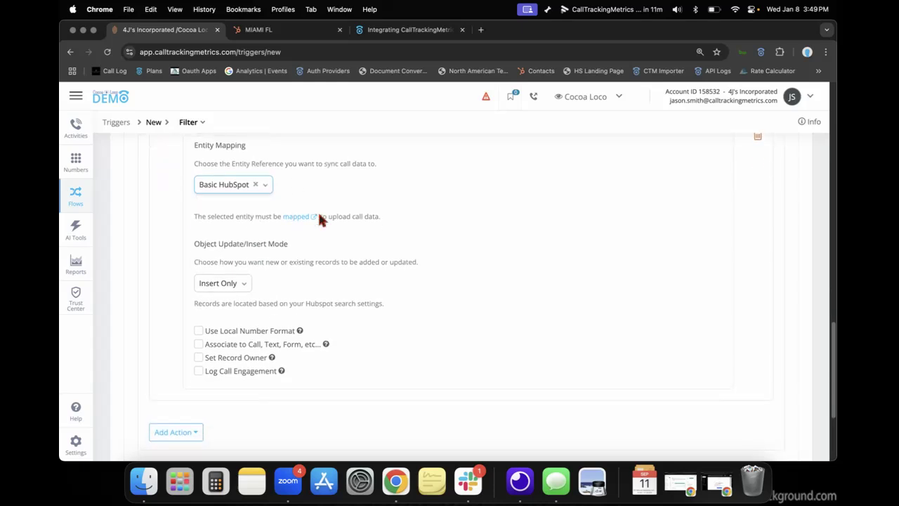
Set the record sync's Object Update/Insert Mode to Update Only.
scroll(319, 220, "down", 1)
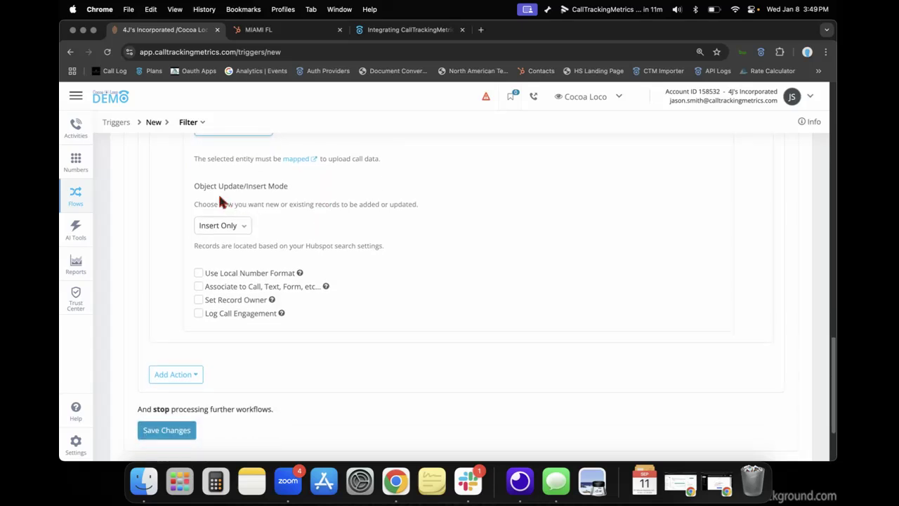
left_click(240, 226)
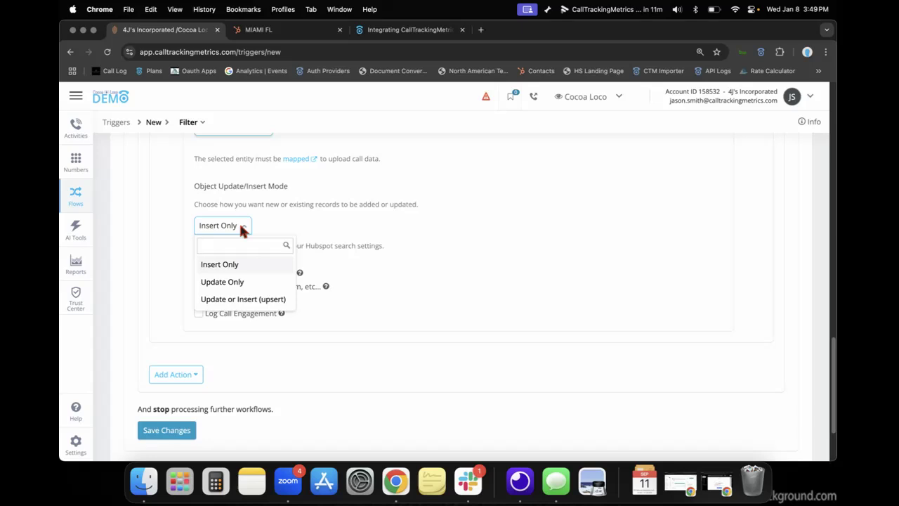
scroll(213, 282, "down", 1)
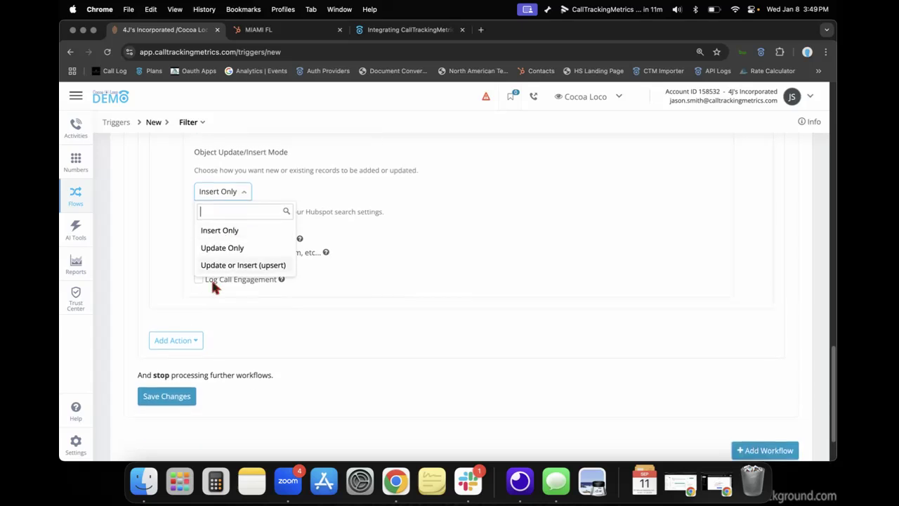
left_click(224, 244)
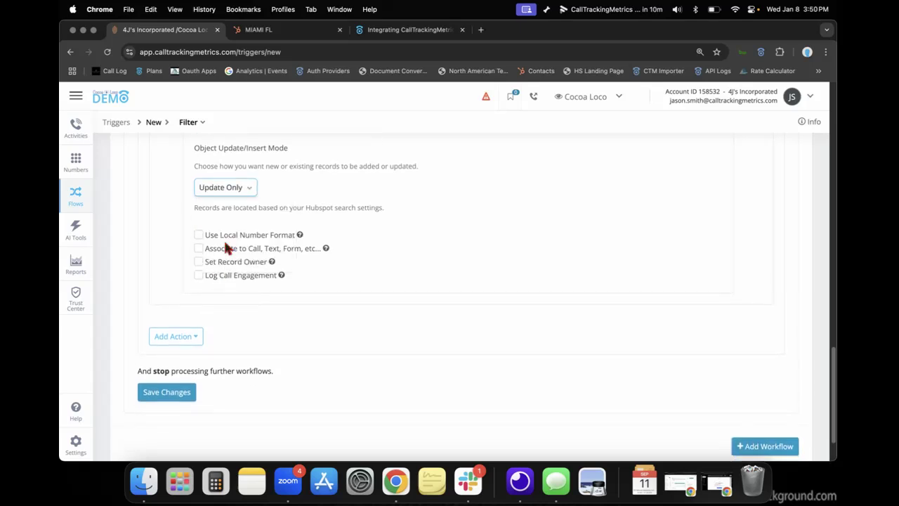
left_click(232, 195)
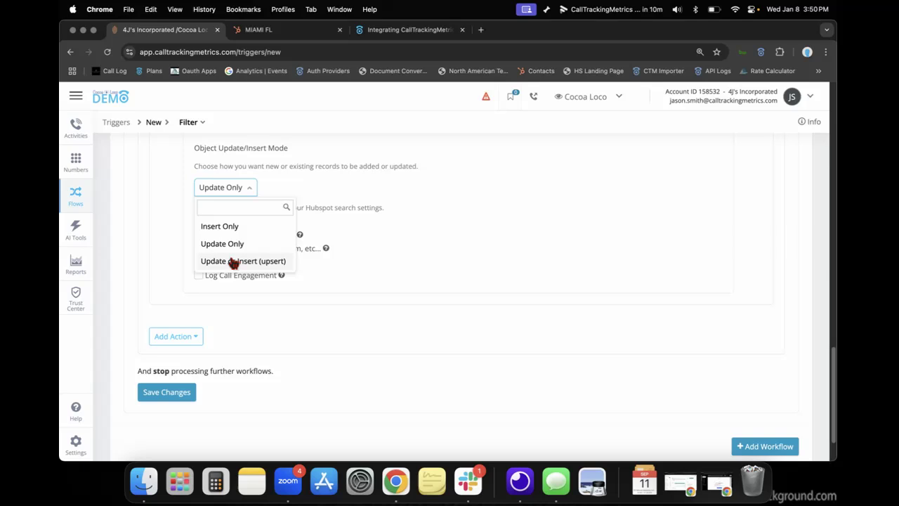
left_click(265, 307)
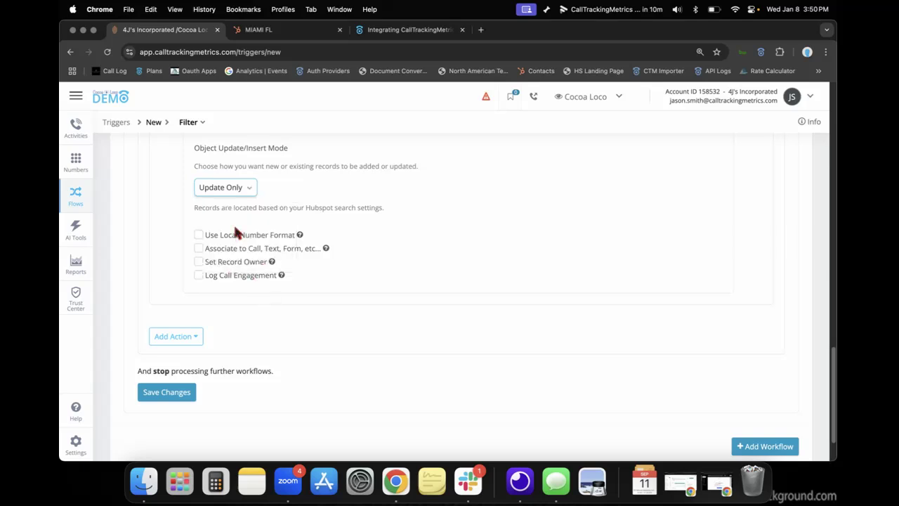
Read the help for the record sync's options, from Use Local Number Format to Log Call Engagement, leaving them all off.
scroll(198, 237, "down", 1)
scroll(198, 236, "up", 1)
scroll(198, 237, "up", 1)
scroll(198, 237, "down", 2)
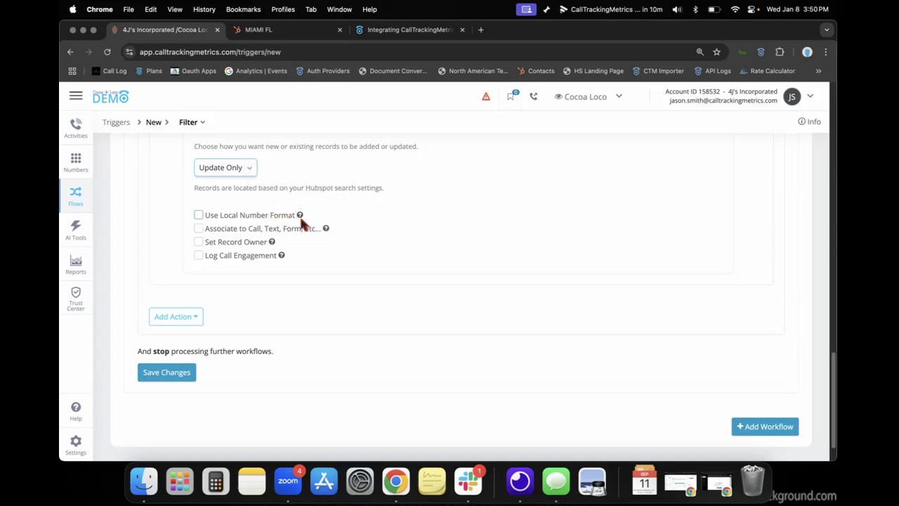
mouse_move(300, 218)
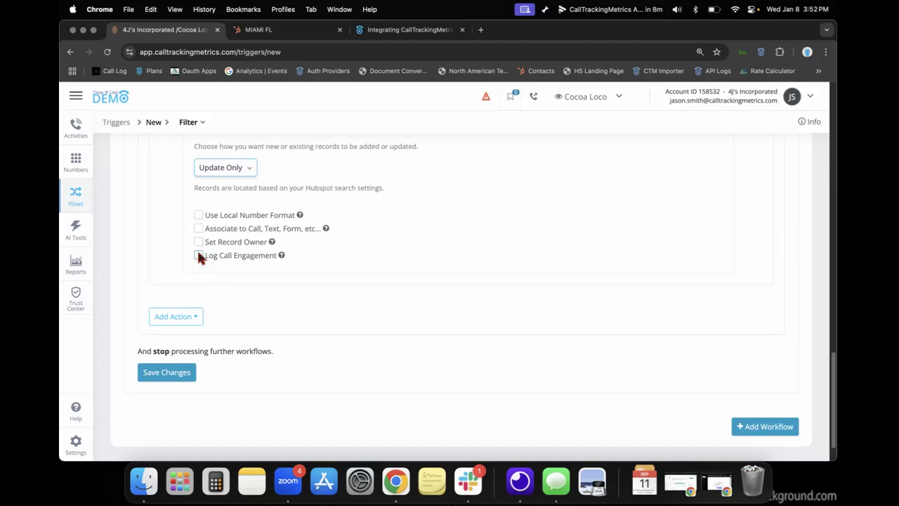
mouse_move(282, 256)
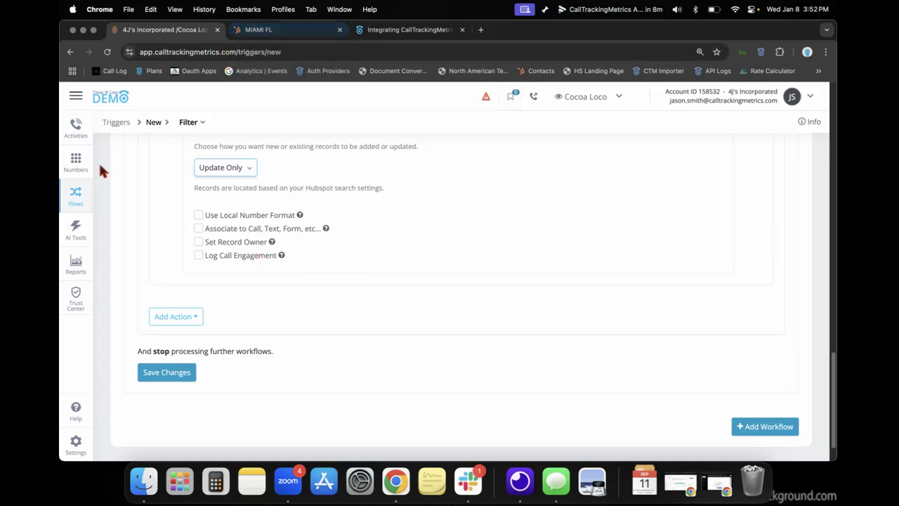
Open the Calls activity log and look over the most recent calls.
left_click(76, 127)
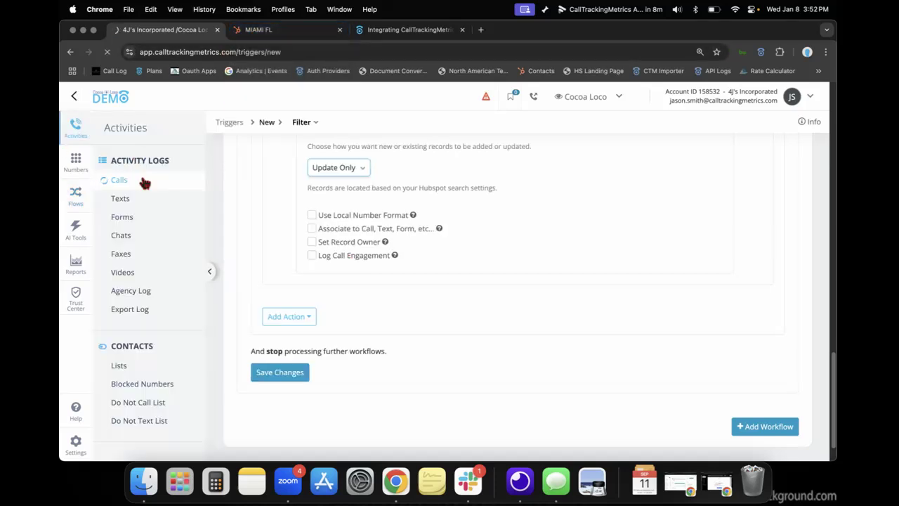
left_click(142, 181)
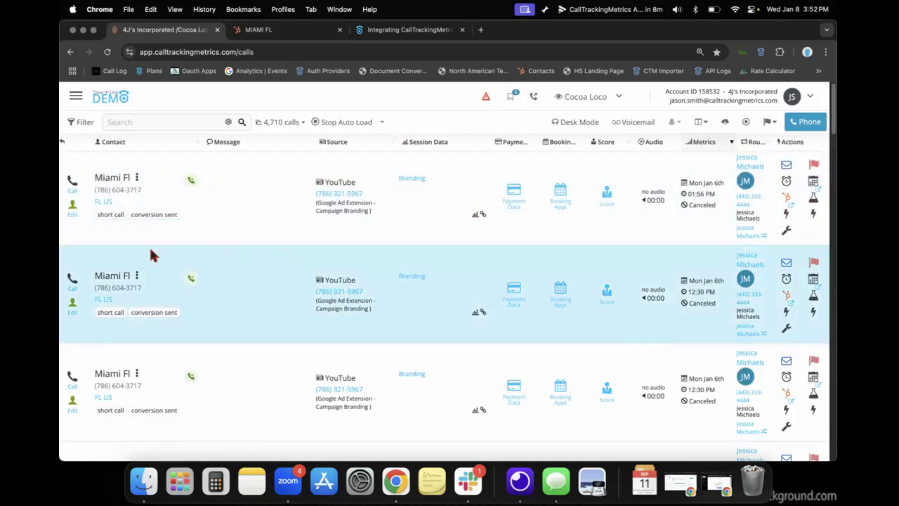
scroll(374, 259, "down", 2)
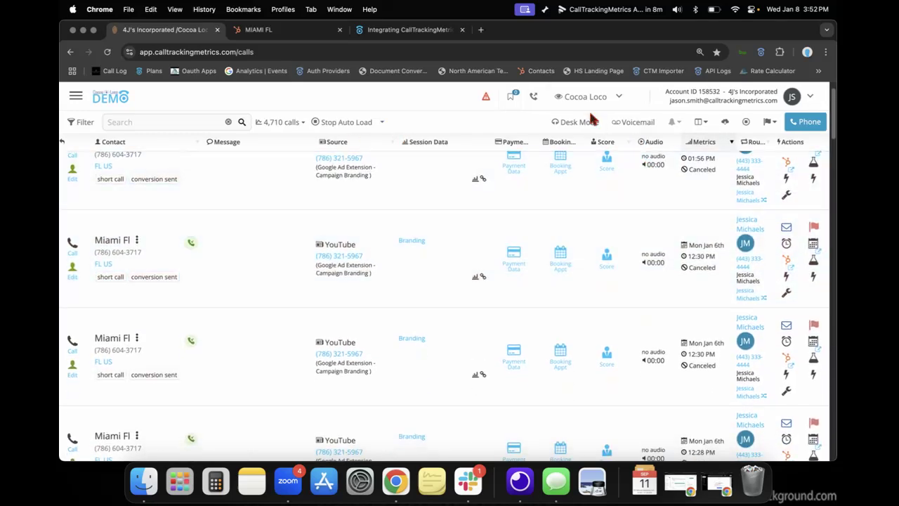
Switch the call log to Desk Mode and look through the calls beside the softphone.
left_click(585, 123)
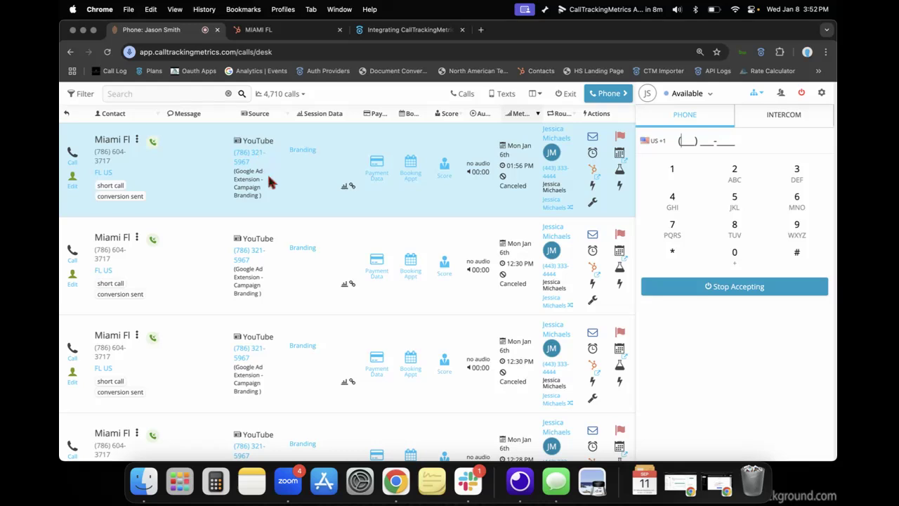
scroll(270, 182, "down", 2)
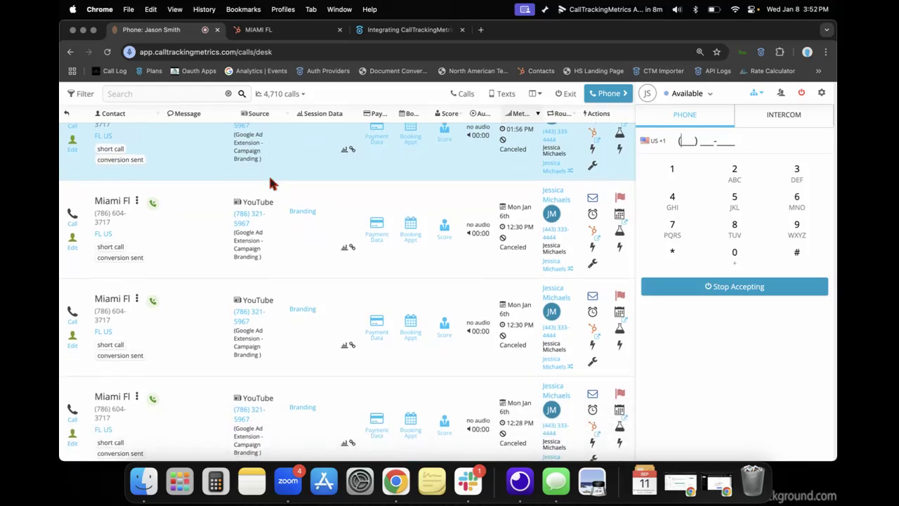
scroll(307, 184, "up", 2)
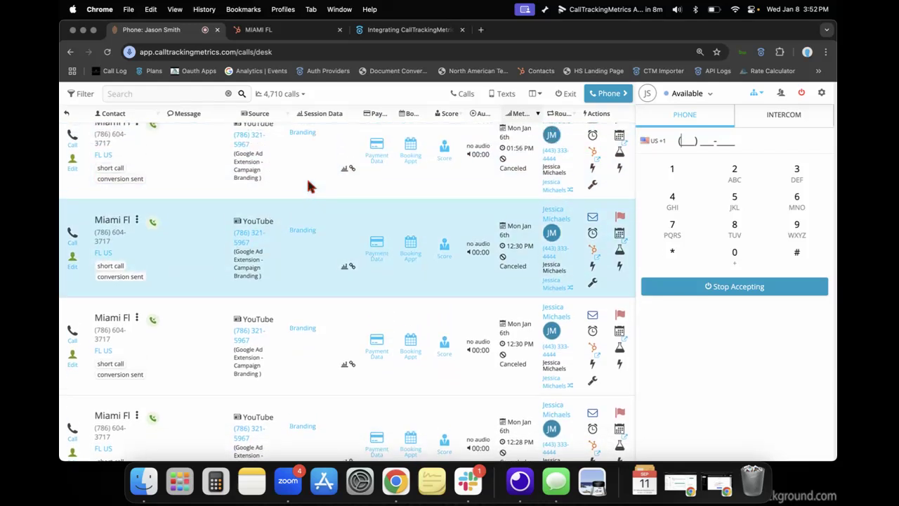
scroll(309, 186, "up", 1)
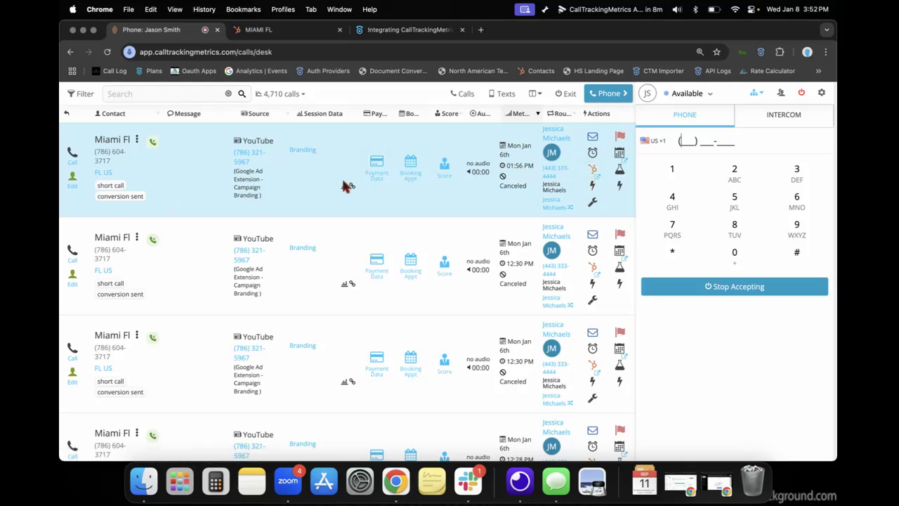
Open the HubSpot contact record linked to the most recent call and review its details and logged activities.
left_click(592, 171)
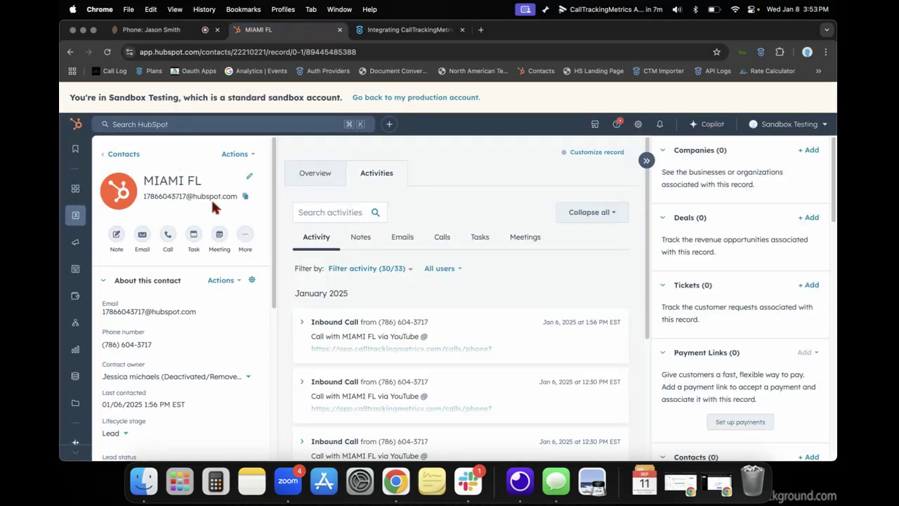
scroll(359, 254, "down", 2)
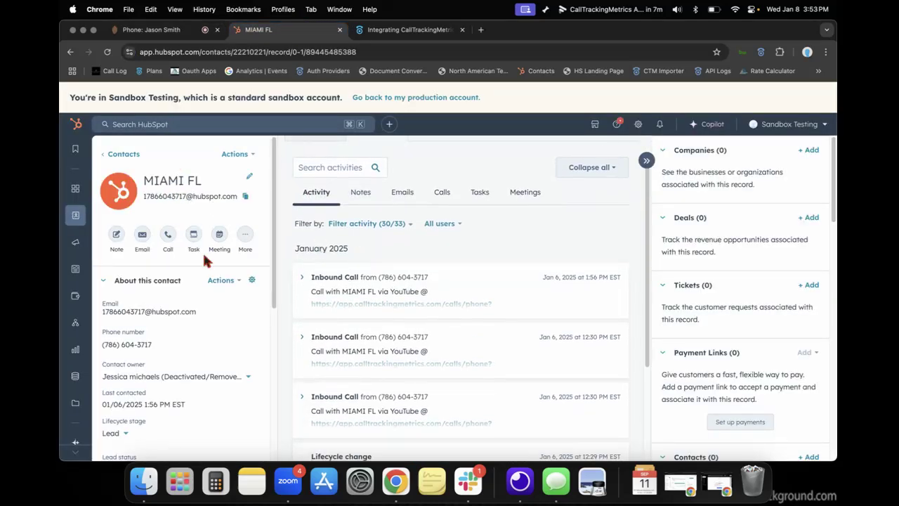
scroll(208, 217, "down", 1)
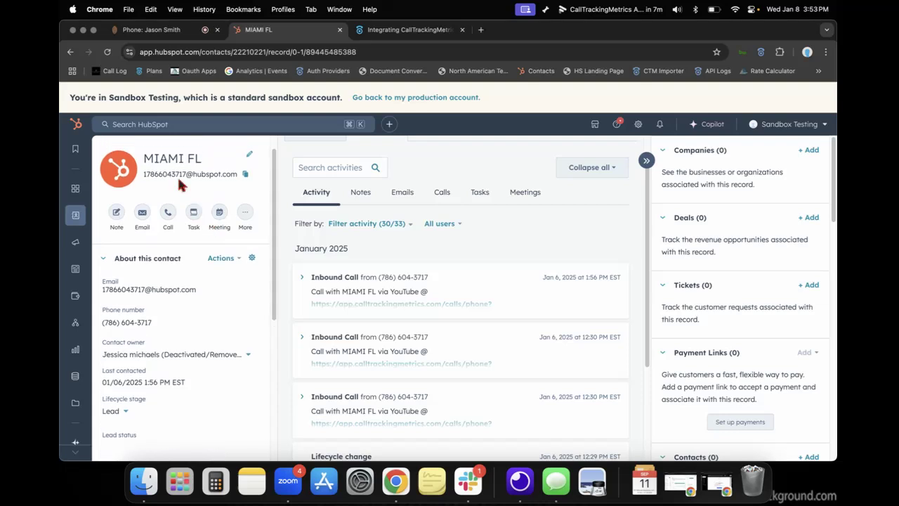
Review the contact record's details, from email and phone number to record source, communication subscriptions and website activity.
scroll(189, 176, "down", 1)
scroll(190, 176, "down", 3)
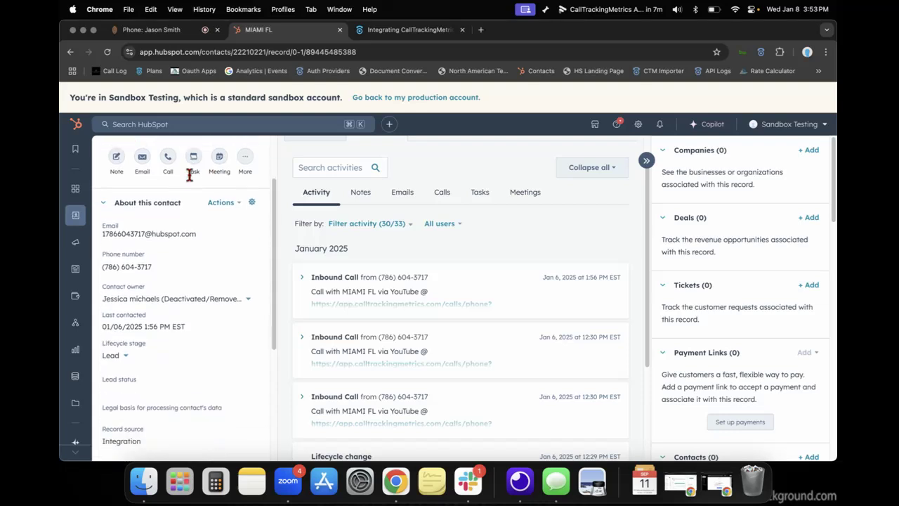
scroll(156, 237, "down", 1)
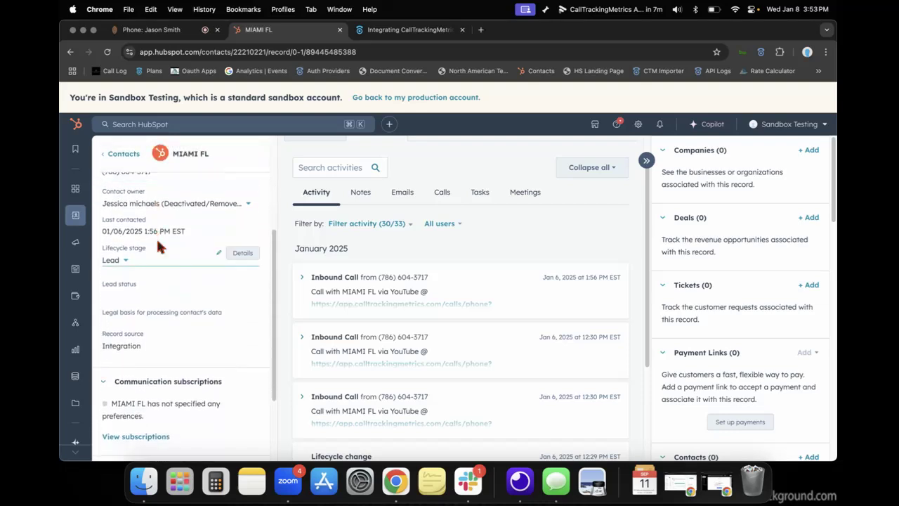
scroll(158, 242, "down", 2)
scroll(158, 244, "down", 1)
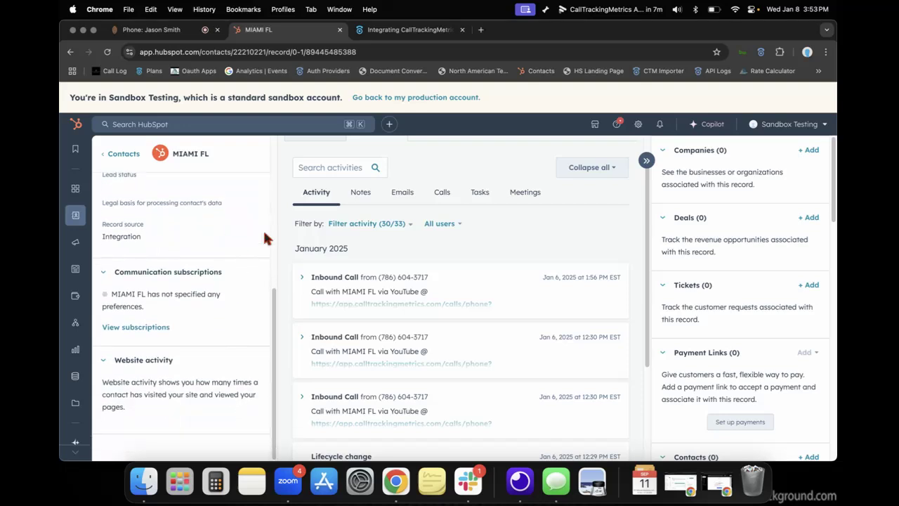
scroll(195, 232, "up", 6)
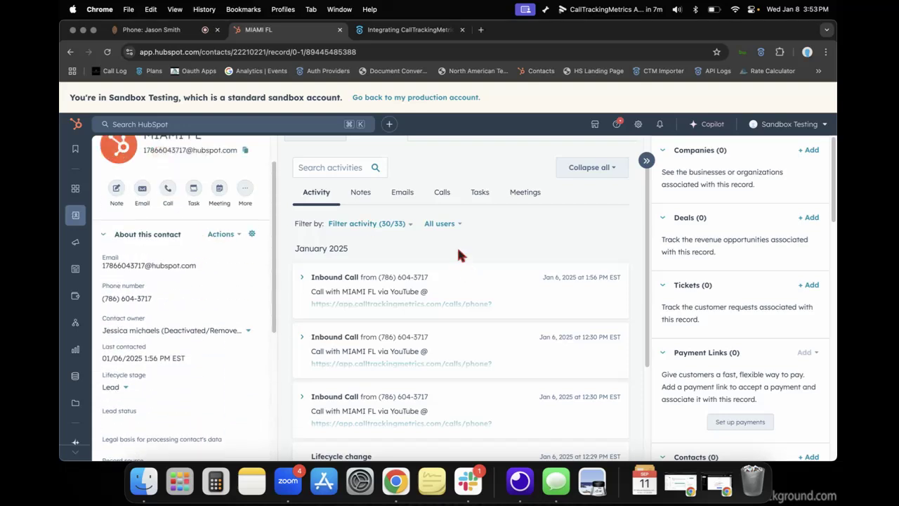
Expand the upper of the two 12:30 PM inbound calls in the contact's activity timeline to examine its details.
scroll(457, 253, "down", 1)
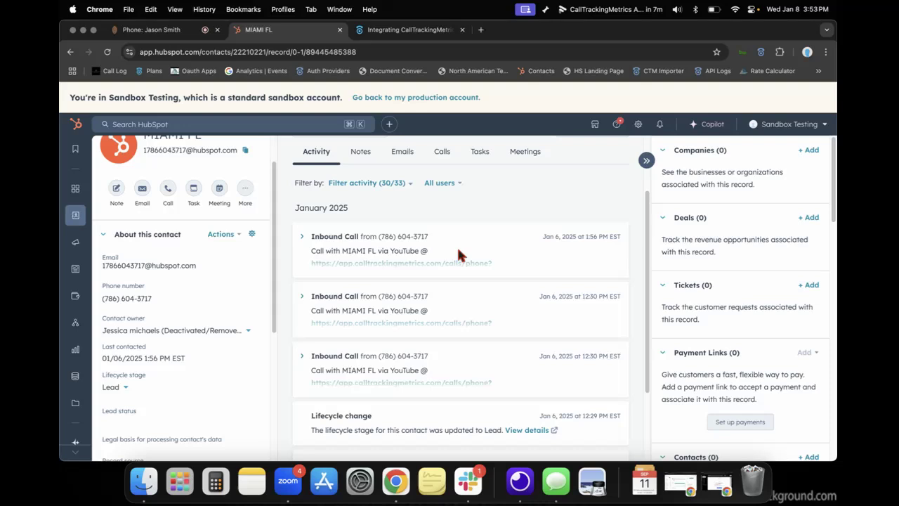
scroll(375, 248, "down", 1)
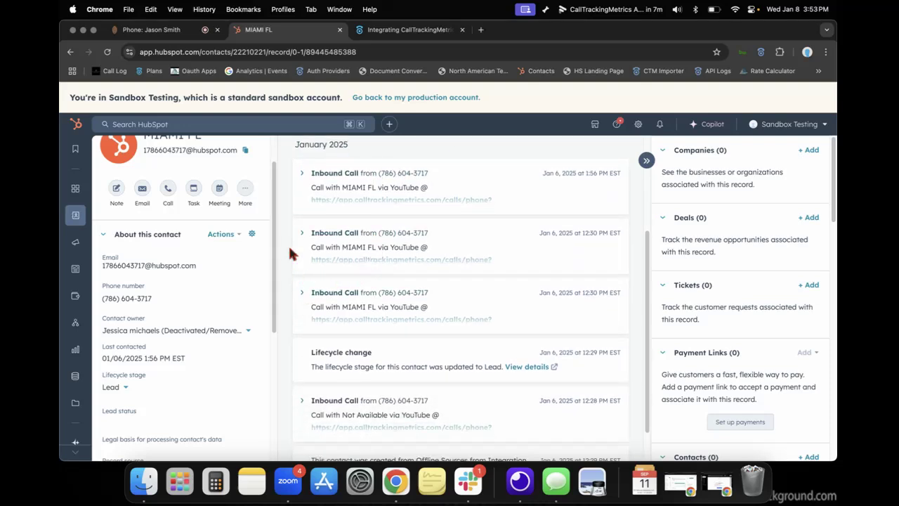
left_click(303, 234)
scroll(377, 233, "down", 1)
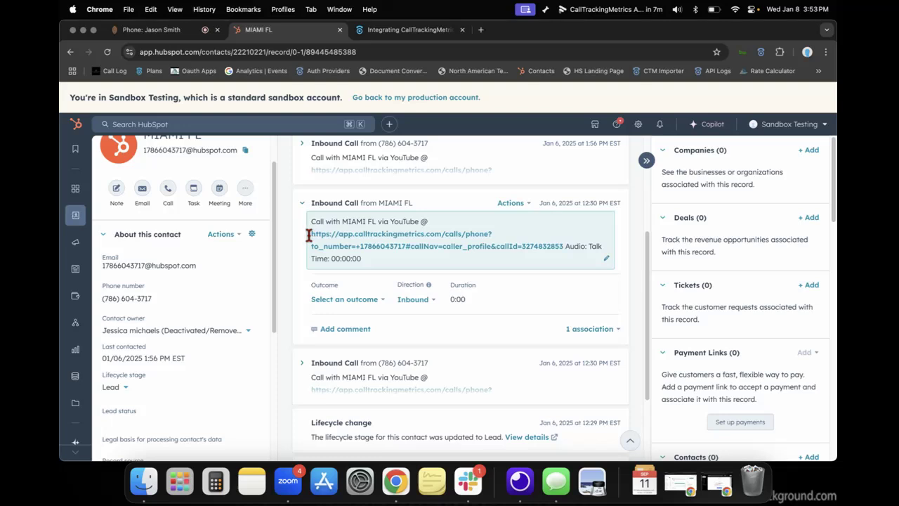
scroll(364, 307, "down", 1)
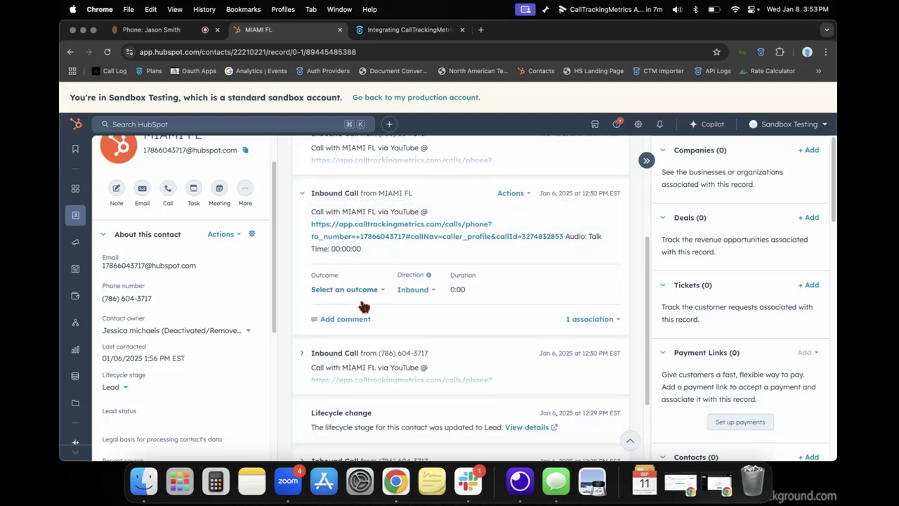
scroll(364, 307, "down", 1)
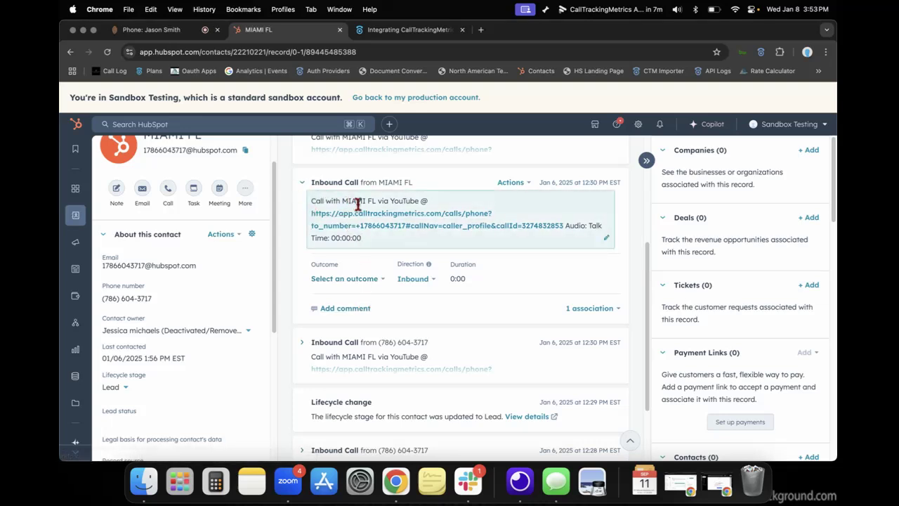
Examine the expanded call's note, highlighting the YouTube source and checking the CallTrackingMetrics link and the talk time.
left_click_drag(343, 201, 420, 201)
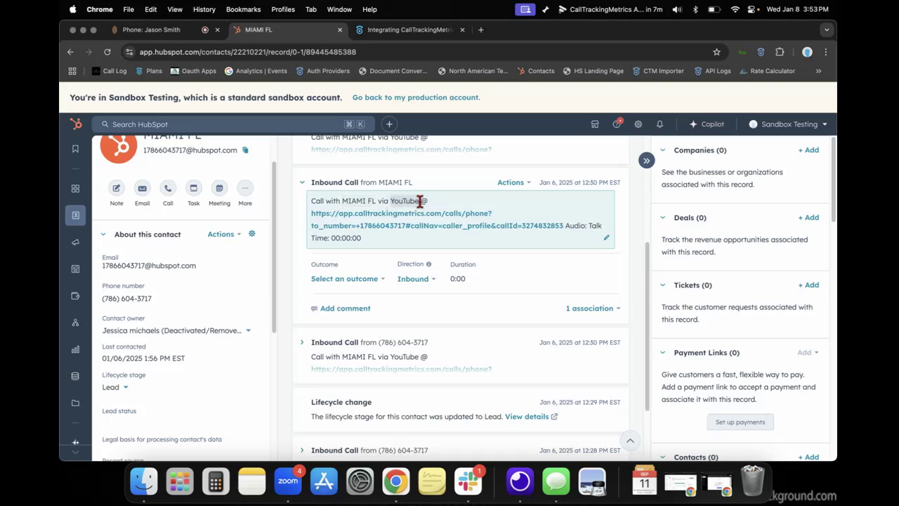
scroll(415, 211, "down", 1)
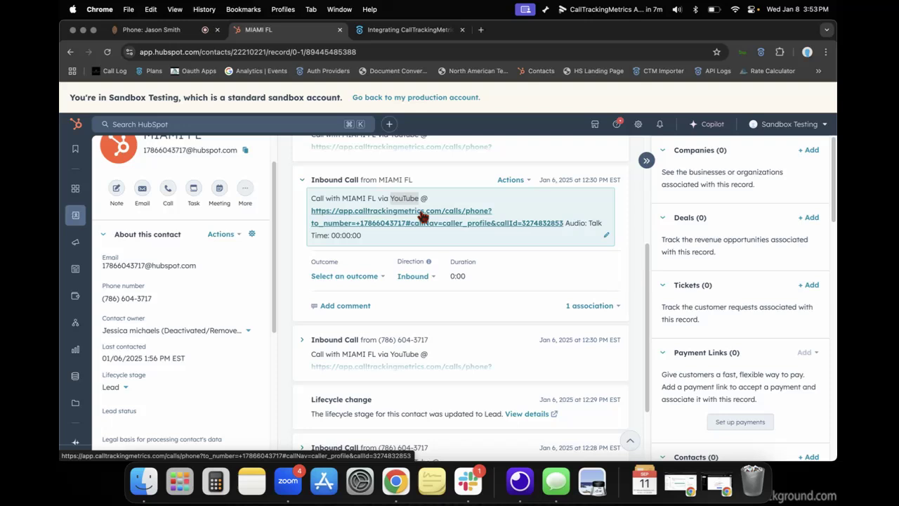
left_click(585, 224)
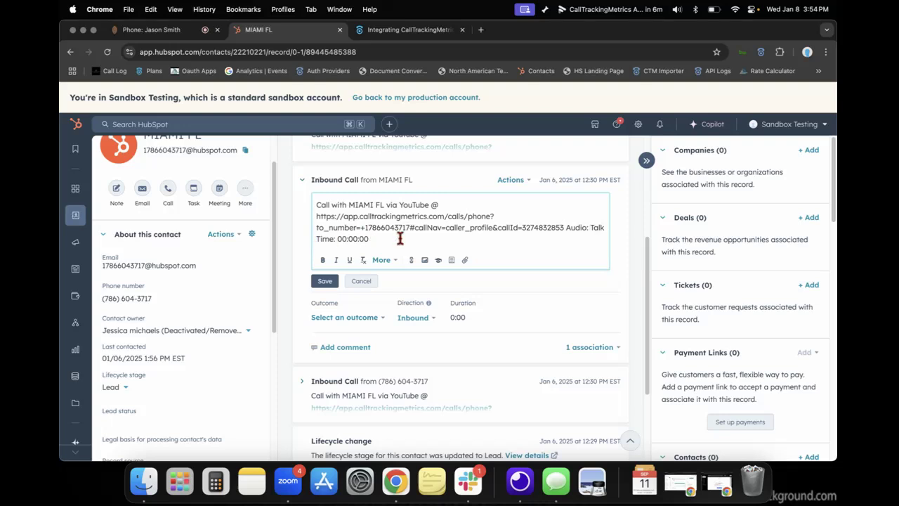
scroll(400, 239, "up", 2)
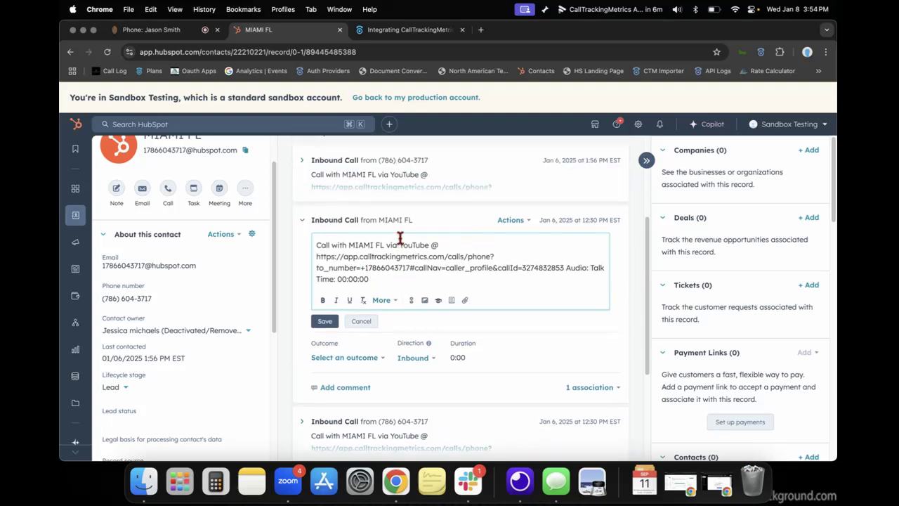
scroll(400, 239, "up", 1)
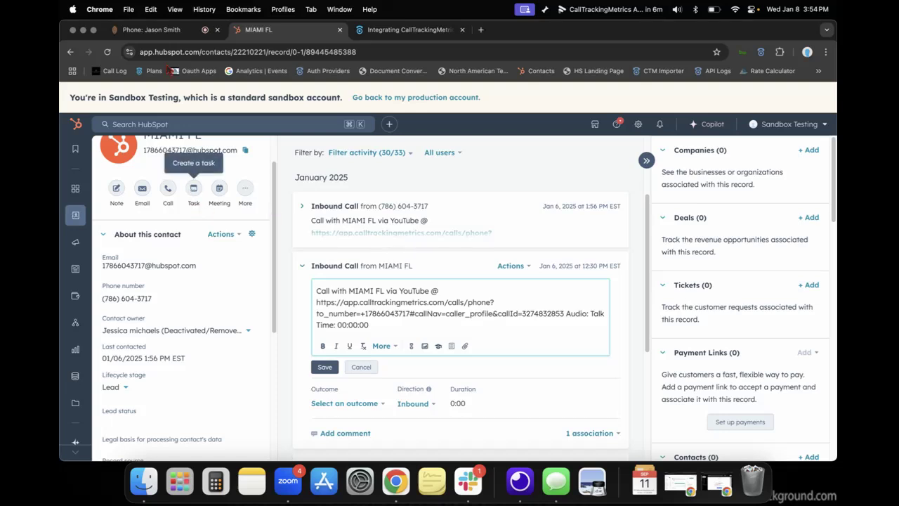
Return to the CallTrackingMetrics call log, exit Desk Mode and close the softphone.
left_click(169, 36)
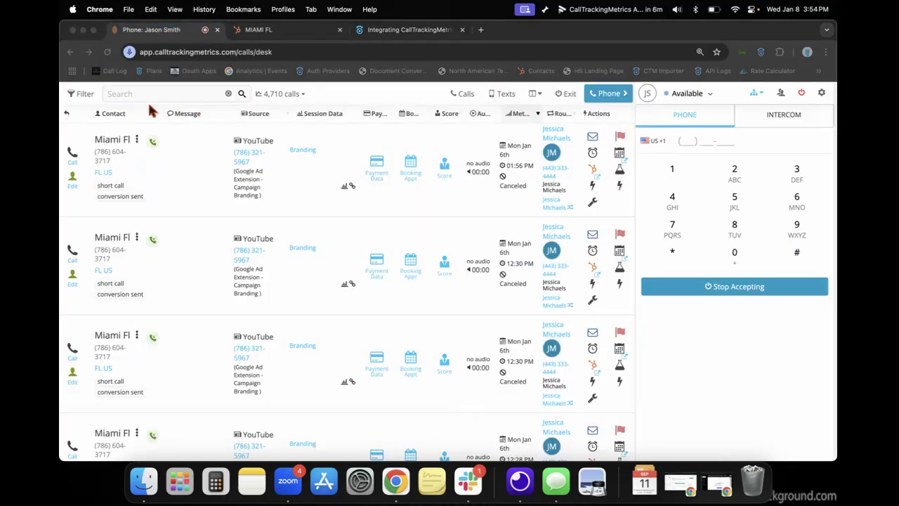
left_click(567, 95)
left_click(777, 162)
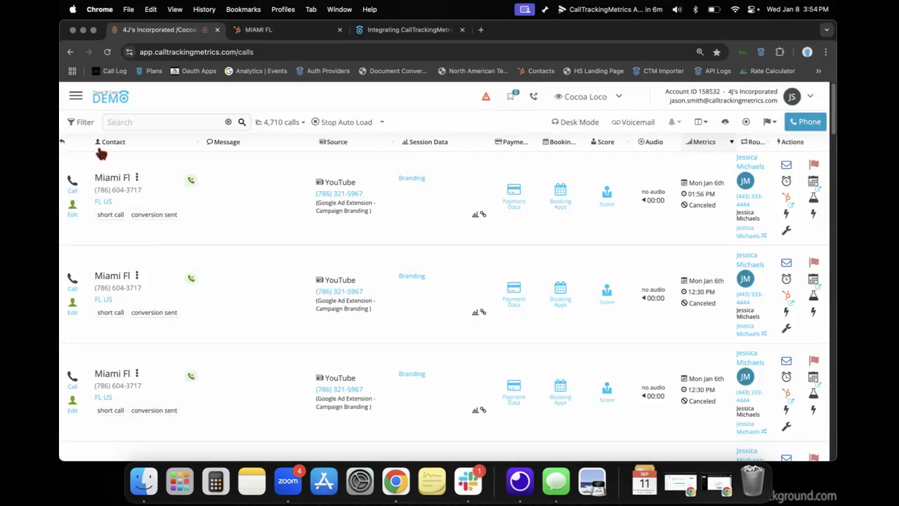
Open the HubSpot integration's settings from the account's list of integrations.
left_click(76, 98)
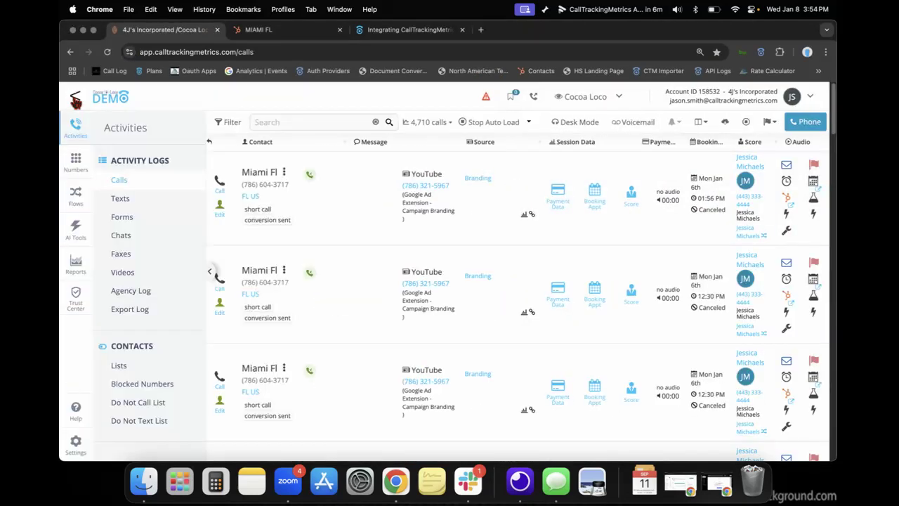
left_click(74, 448)
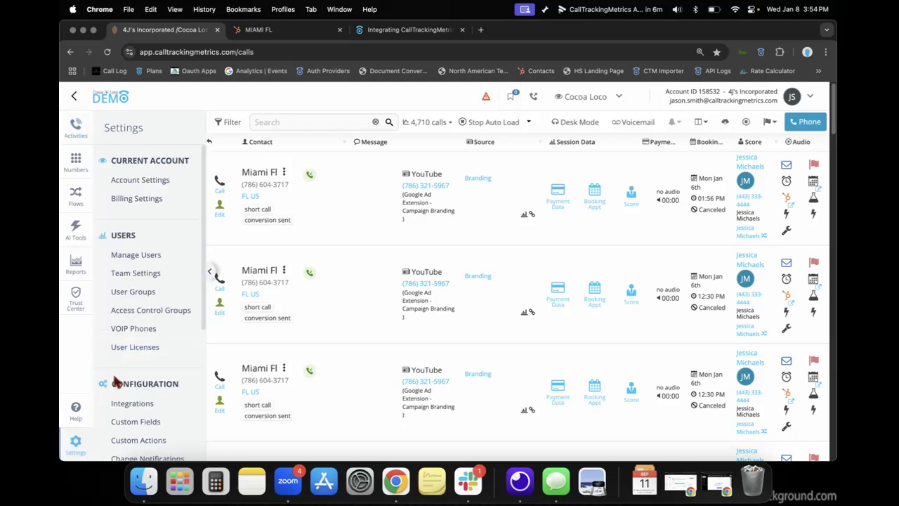
left_click(122, 409)
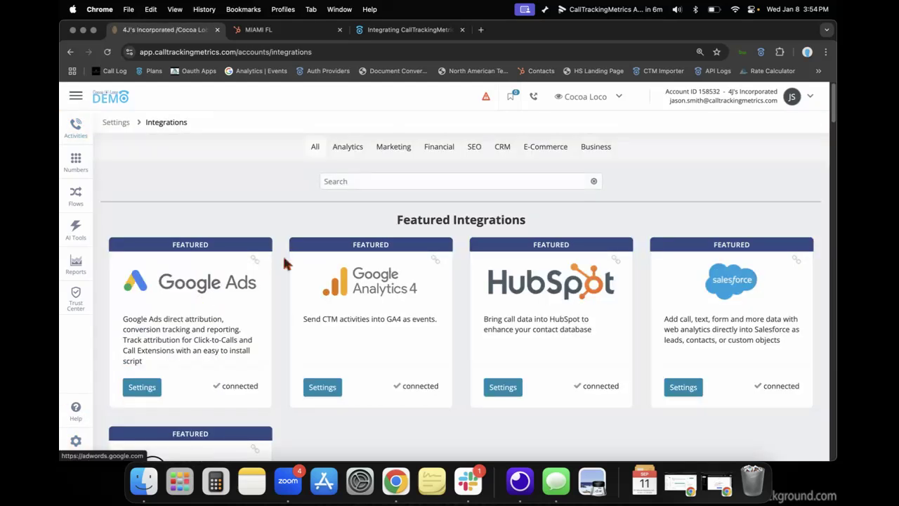
scroll(282, 253, "down", 2)
left_click(493, 309)
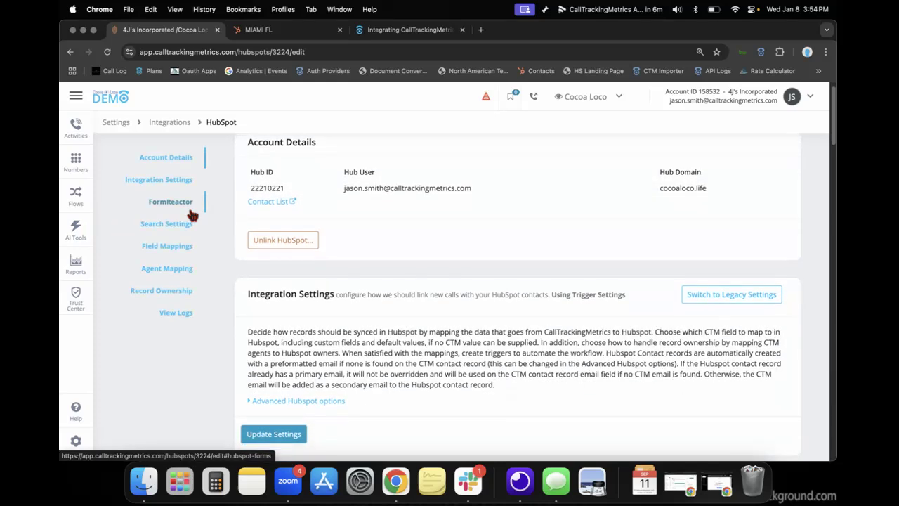
Go to the FormReactor section, highlight its webhook URL and show the example HubSpot workflow.
left_click(175, 202)
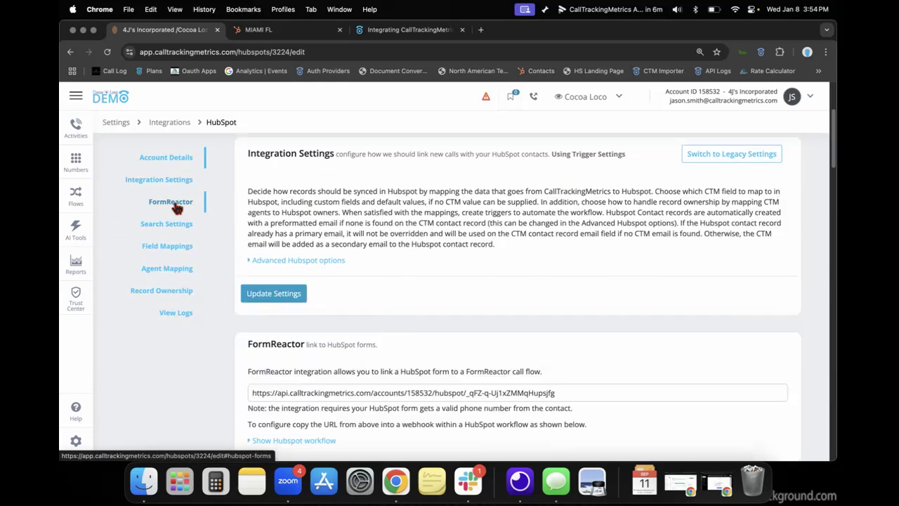
left_click(251, 199)
left_click_drag(424, 189, 569, 204)
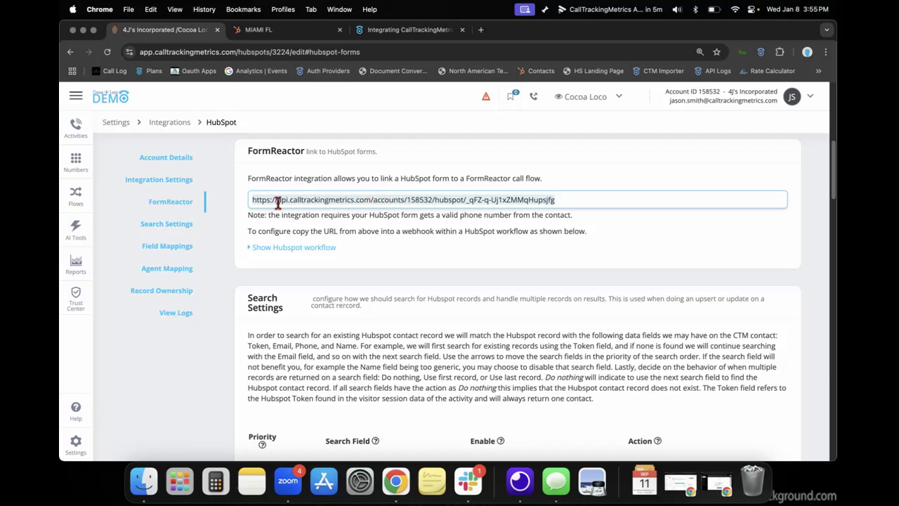
left_click(323, 249)
scroll(398, 235, "down", 3)
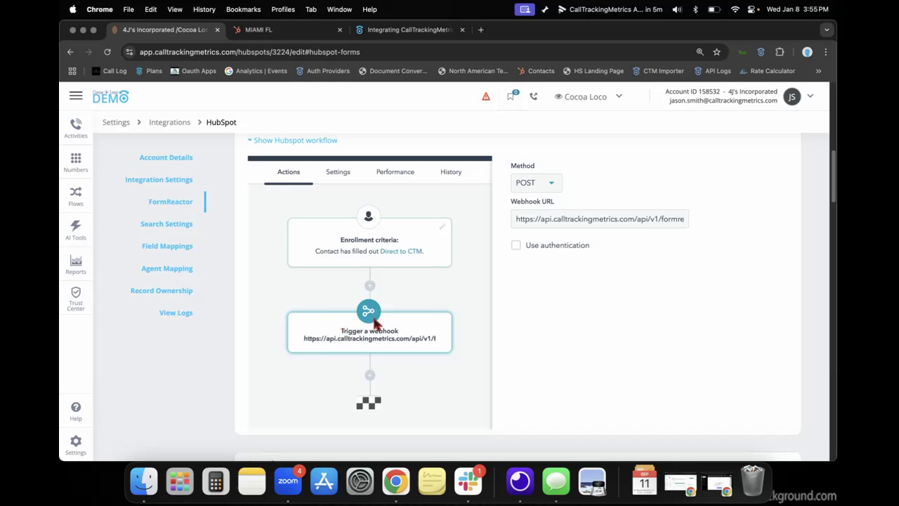
Open the Forms activity log and view the contact details of the newest form submission.
left_click(78, 132)
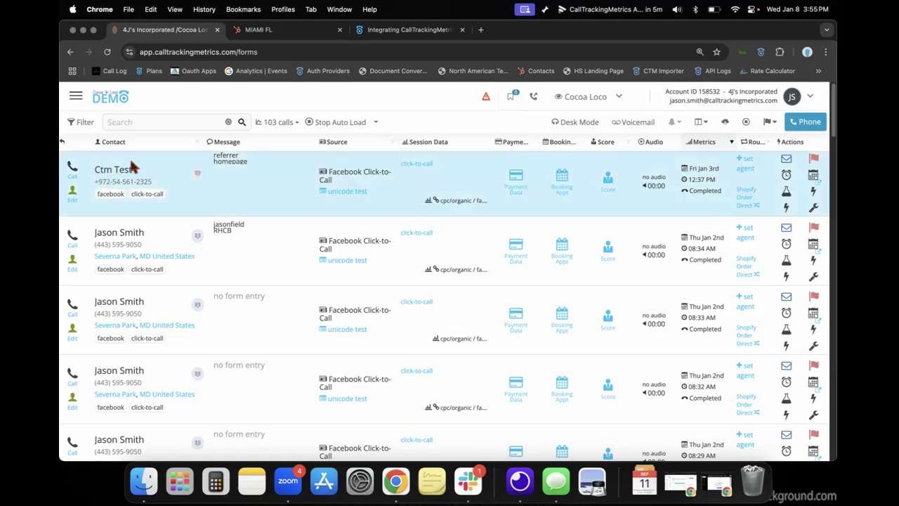
left_click(162, 168)
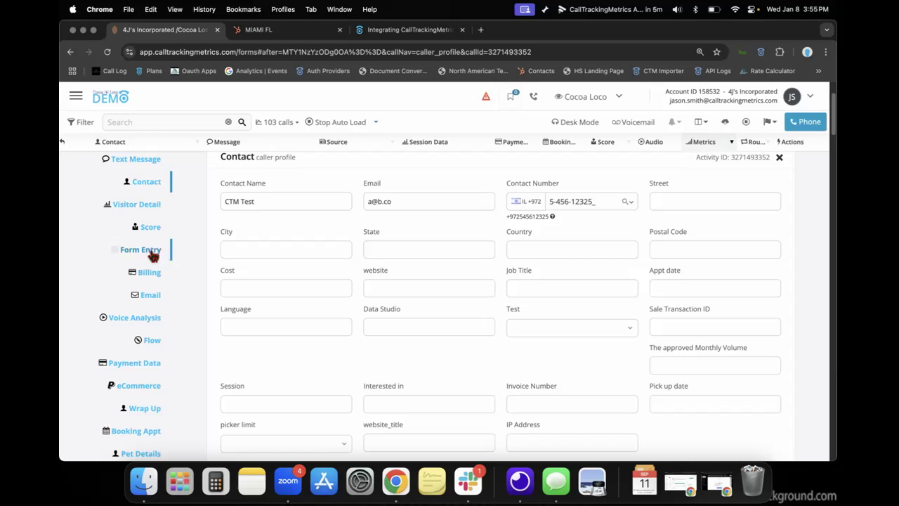
scroll(153, 257, "down", 1)
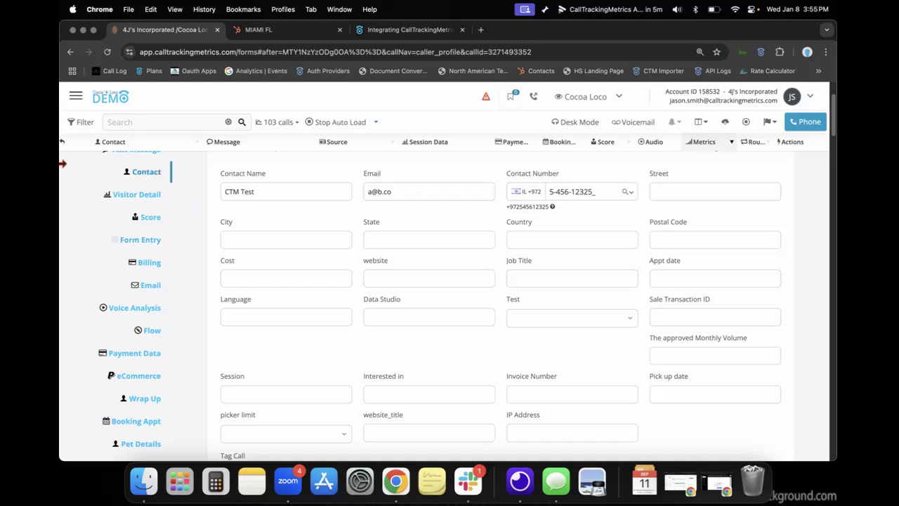
Go to the account's Queues and open the "Skill based test 1" queue for editing.
right_click(76, 104)
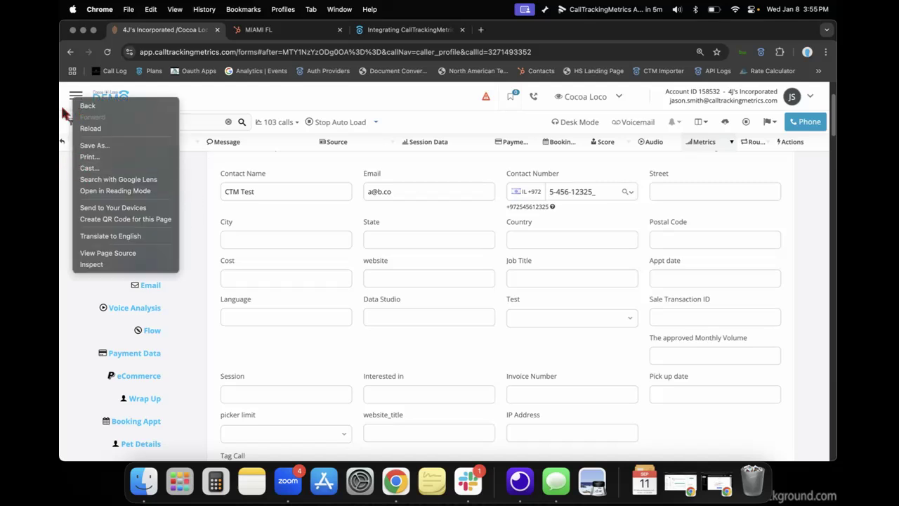
left_click(70, 100)
left_click(74, 98)
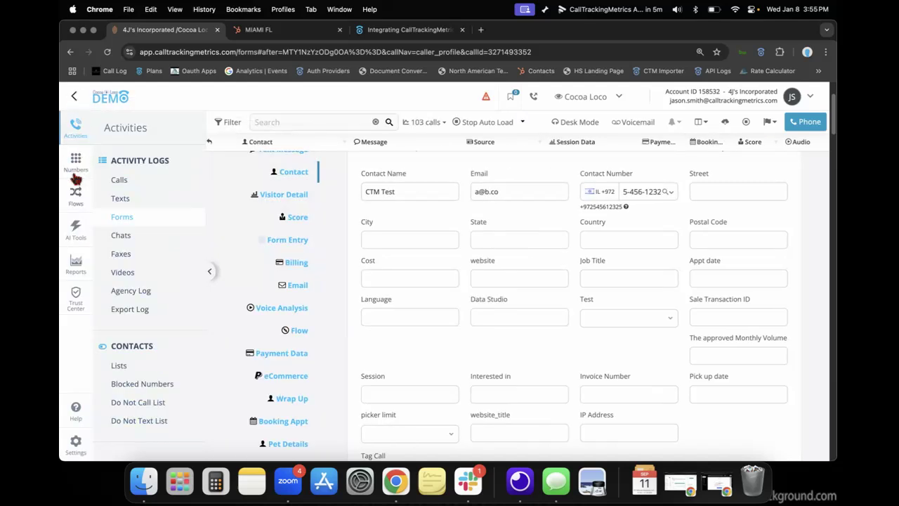
left_click(76, 197)
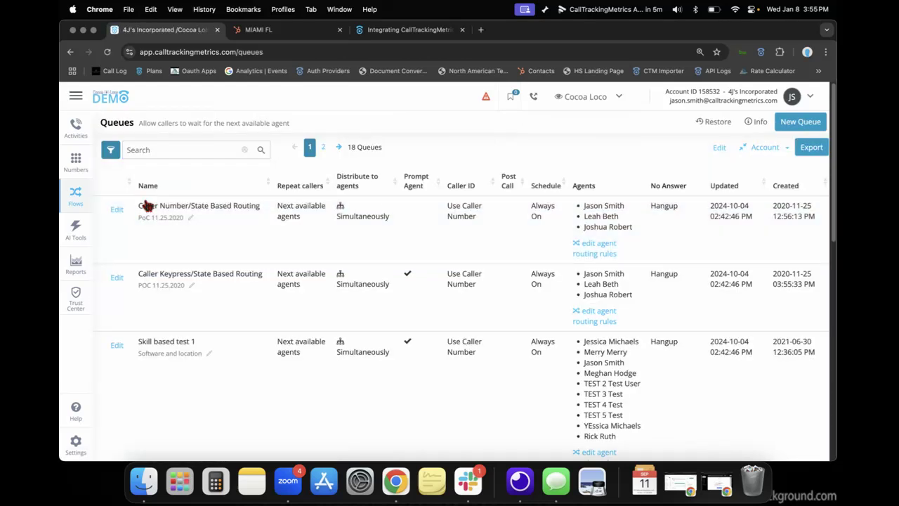
scroll(212, 243, "down", 2)
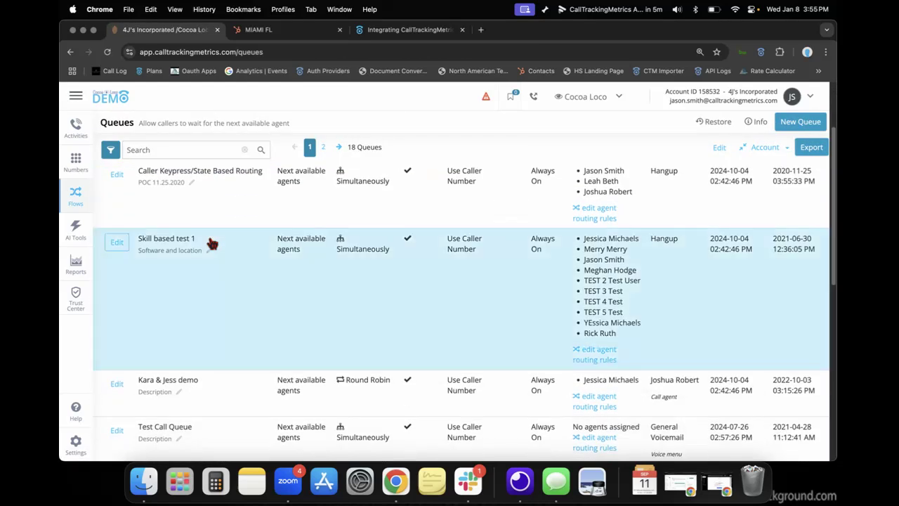
left_click(115, 242)
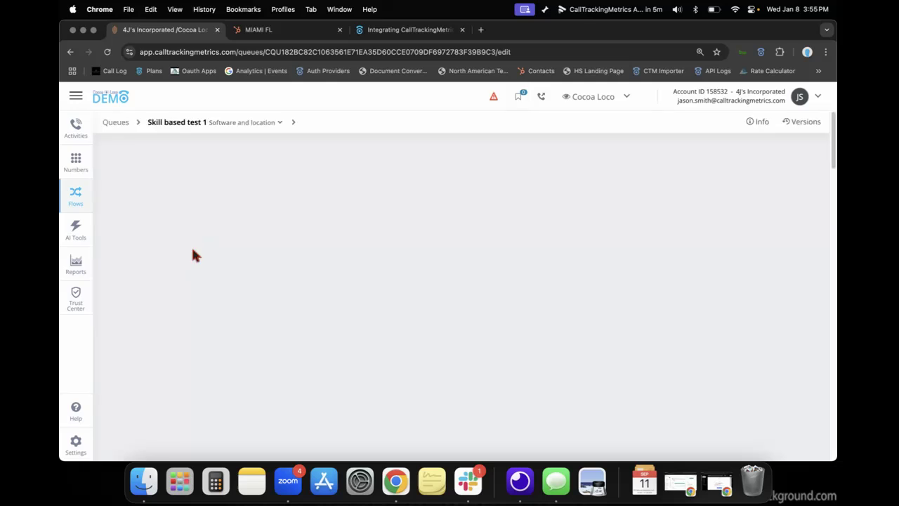
Look through the queue's Waiting and Routing settings down to the Agent Selection Options and their HubSpot notes.
scroll(334, 224, "down", 2)
scroll(334, 223, "down", 5)
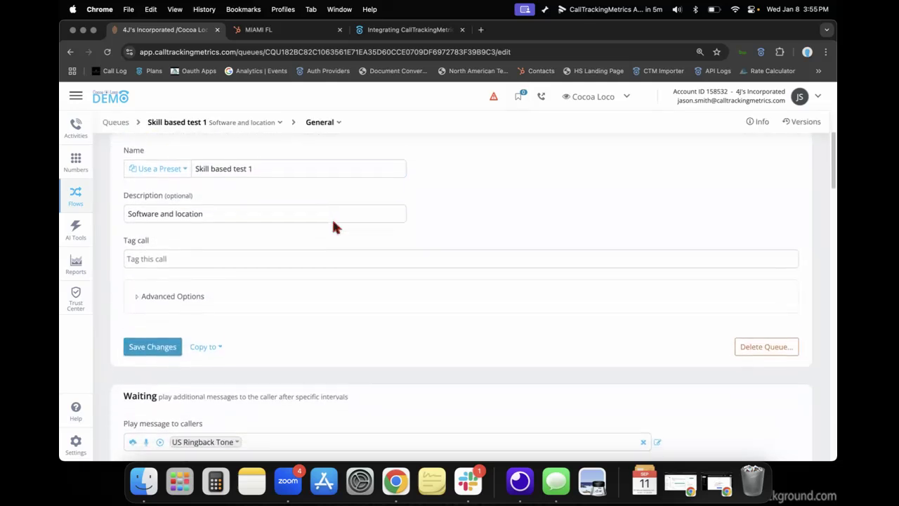
scroll(335, 224, "down", 3)
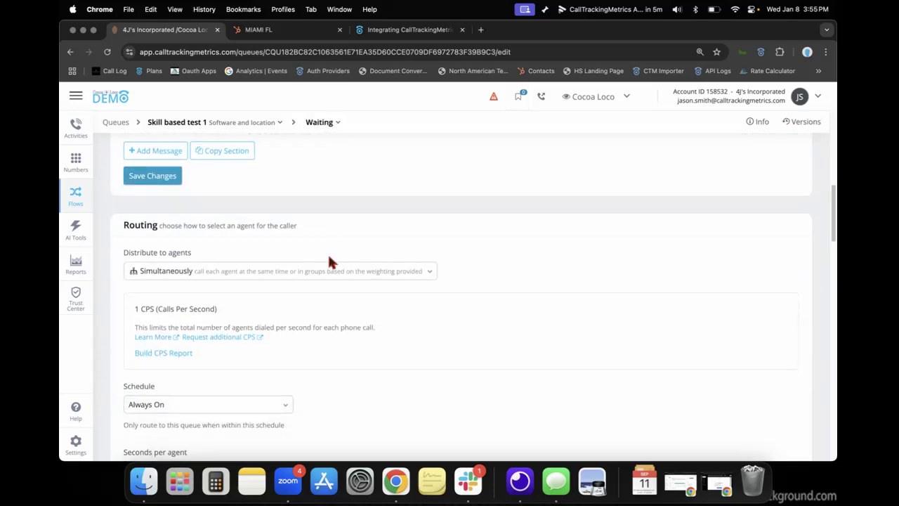
scroll(363, 257, "down", 1)
scroll(363, 257, "down", 5)
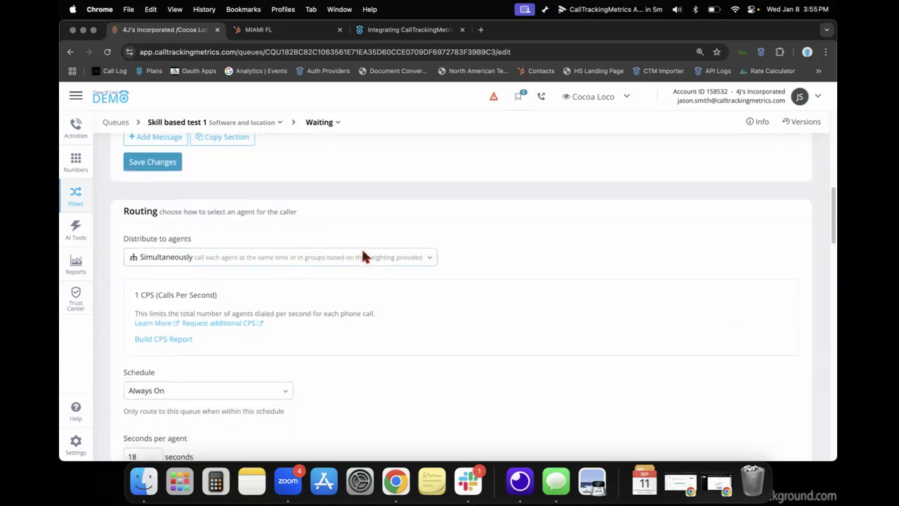
scroll(363, 257, "down", 1)
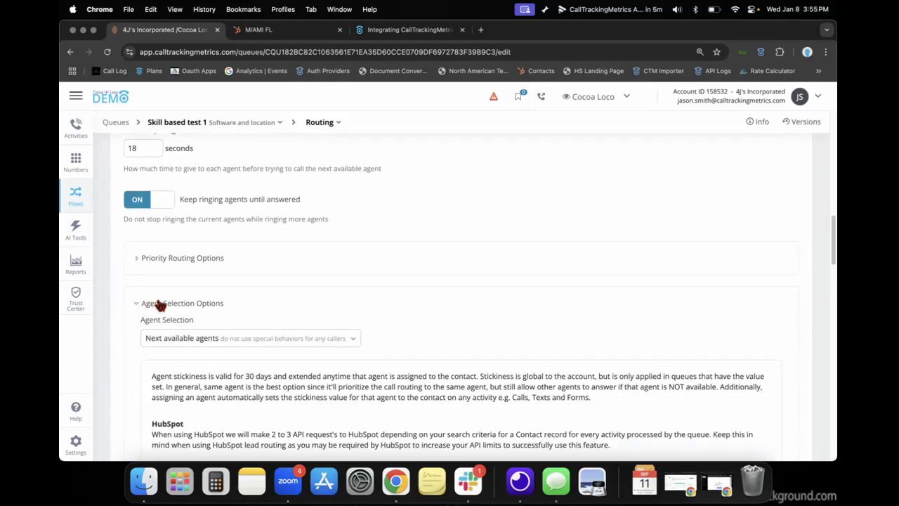
Expand the queue's Agent Selection choices and examine the HubSpot contact owner first and HubSpot contact owner only options.
scroll(270, 290, "down", 3)
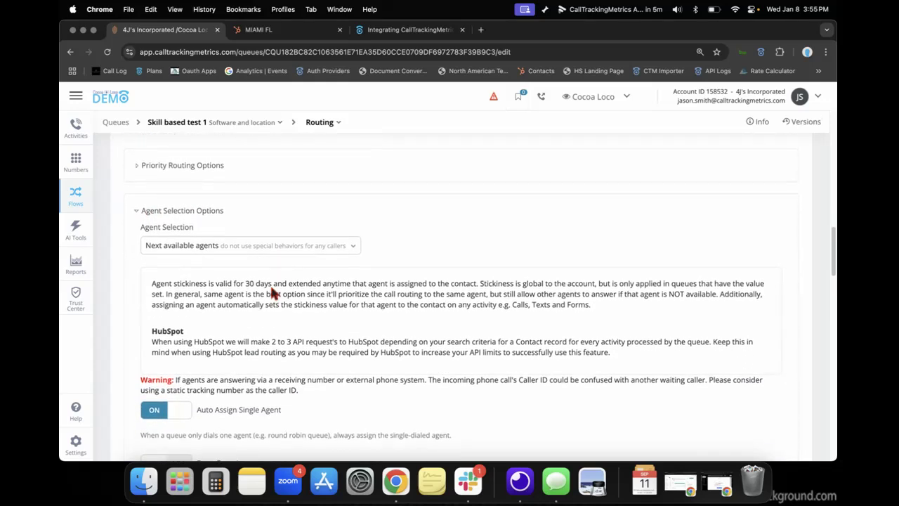
left_click(180, 247)
scroll(215, 313, "down", 3)
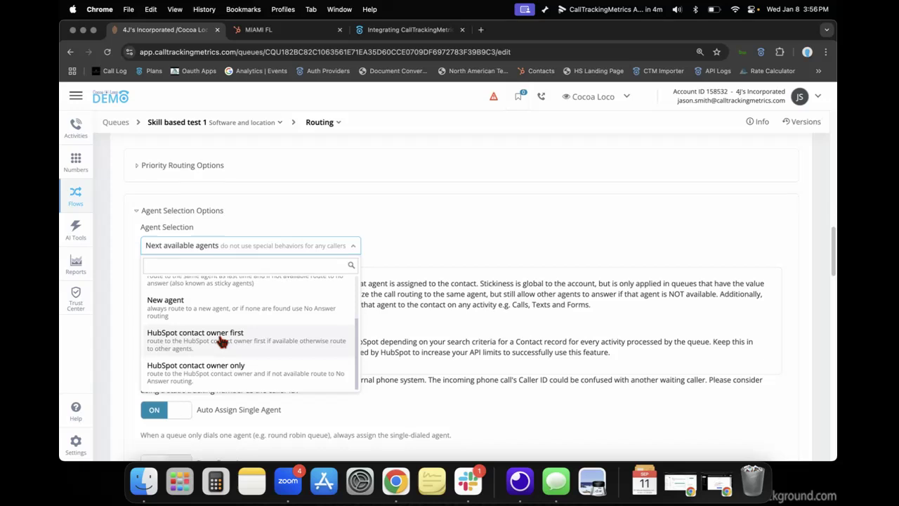
scroll(221, 341, "down", 1)
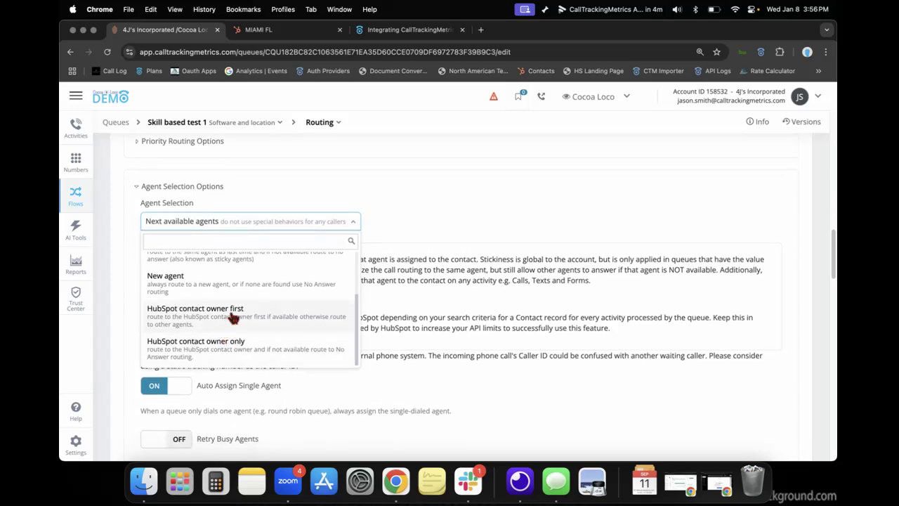
scroll(233, 317, "down", 1)
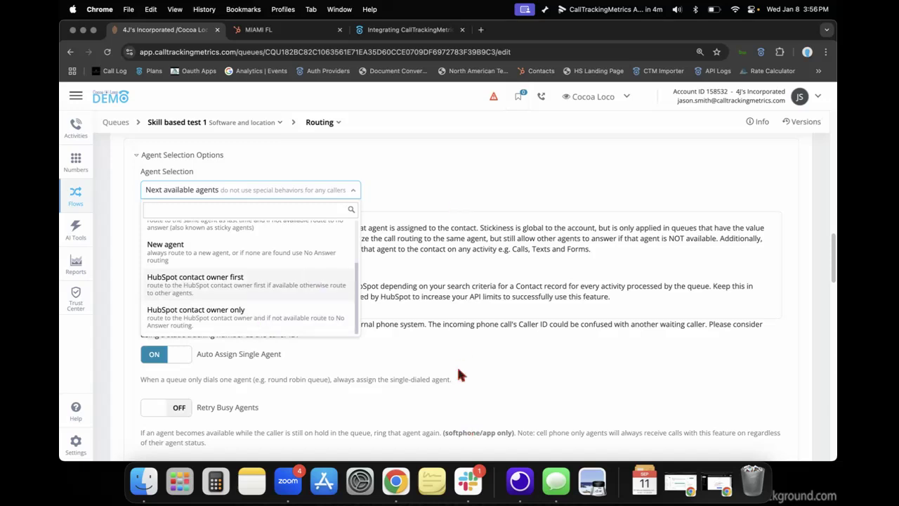
Return to the Calls activity log.
mouse_move(83, 131)
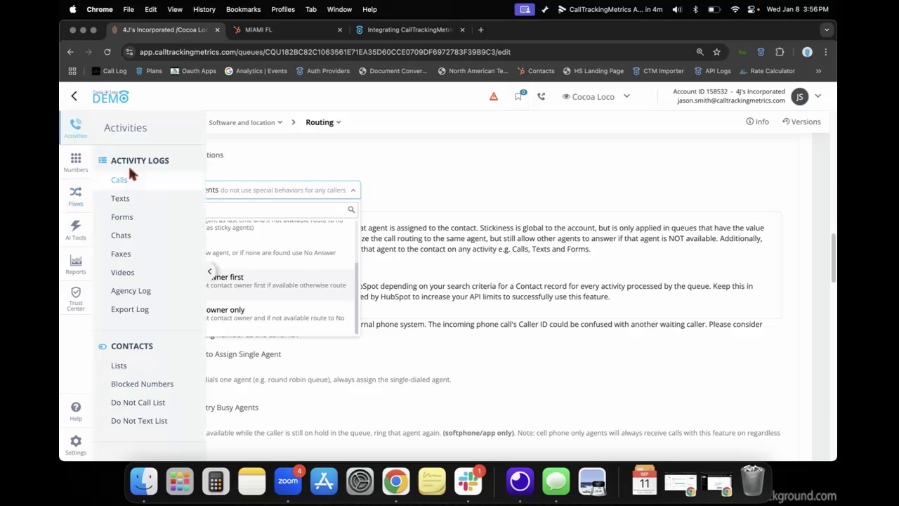
left_click(169, 184)
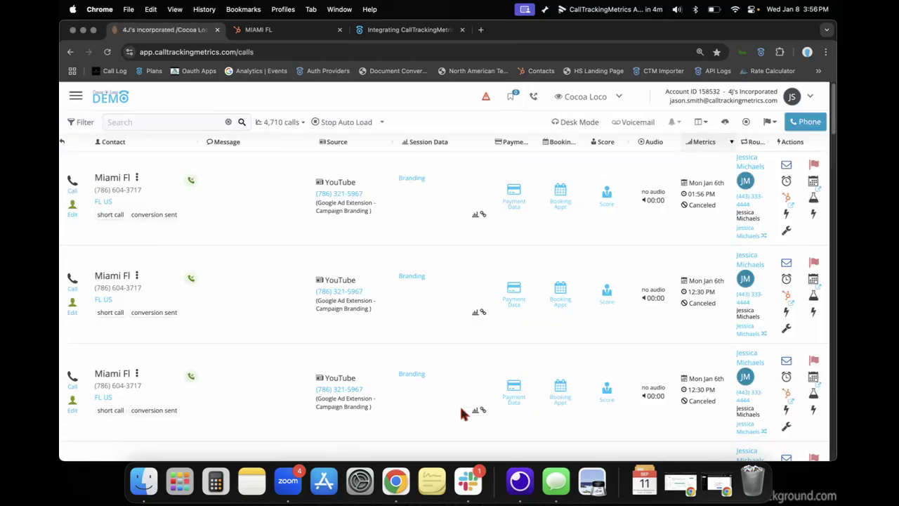